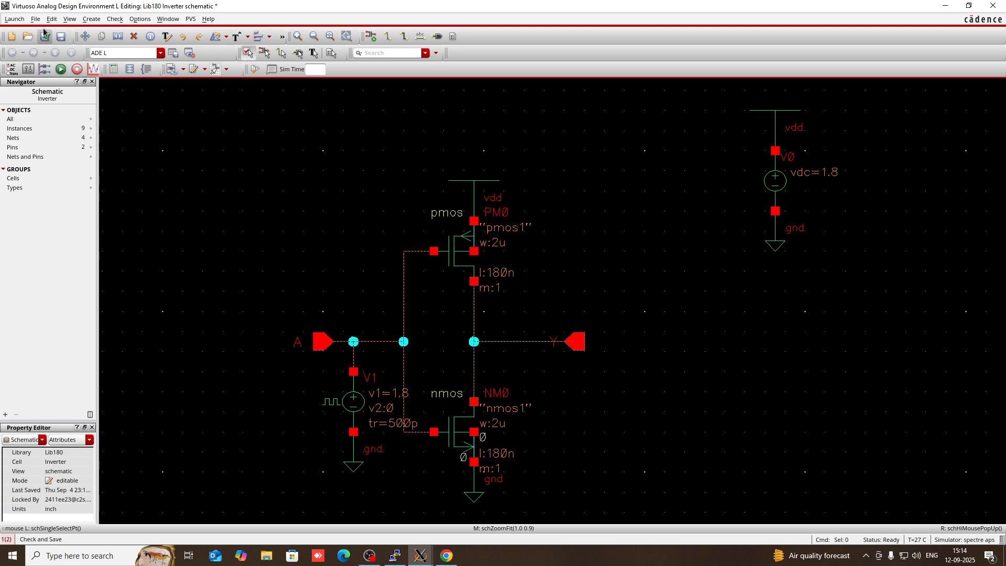
Switch to Chrome, which shows the Google search results for filezilla
left_click(447, 555)
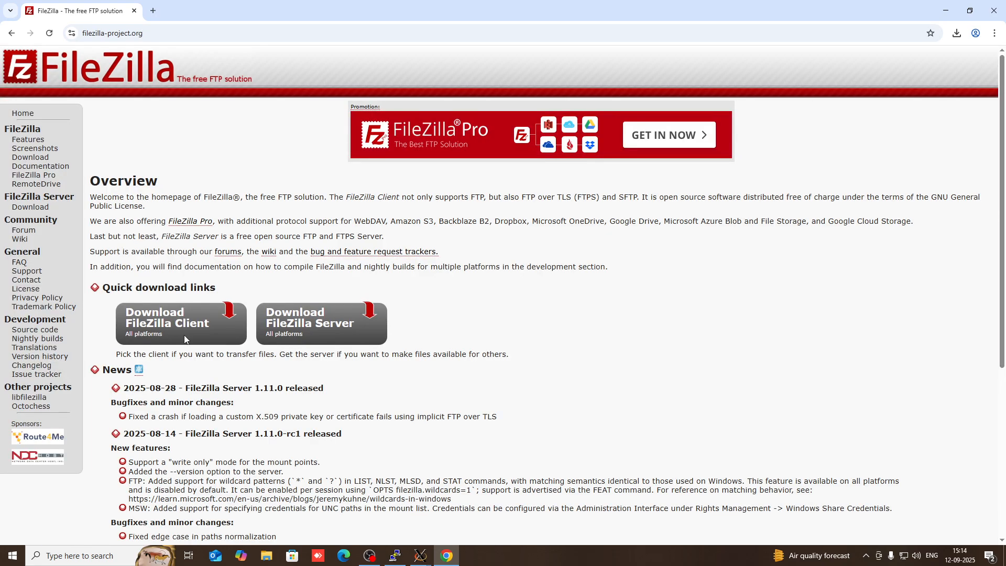
Check the Downloads list for the FileZilla Client installer, then minimize Chrome
left_click(170, 328)
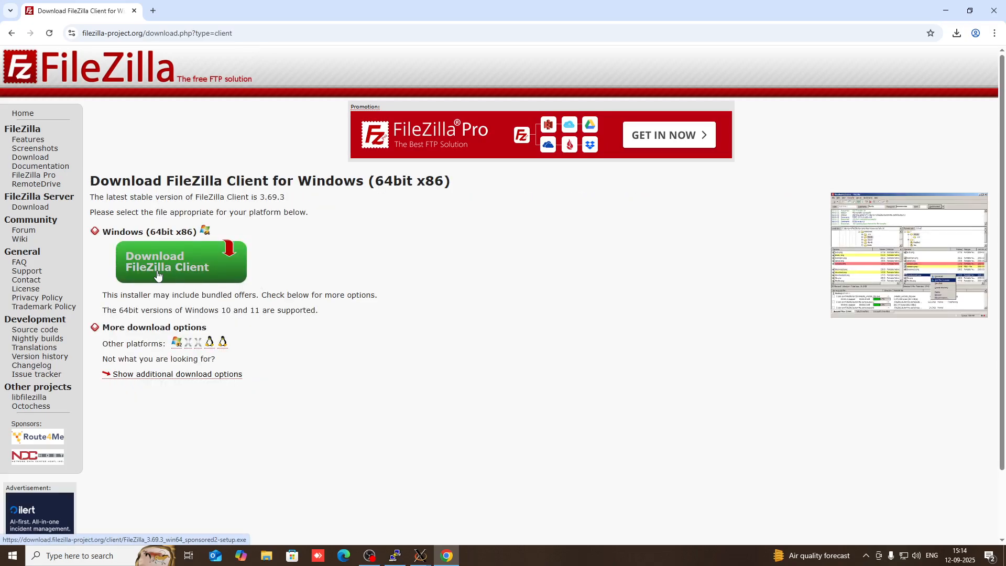
left_click(198, 276)
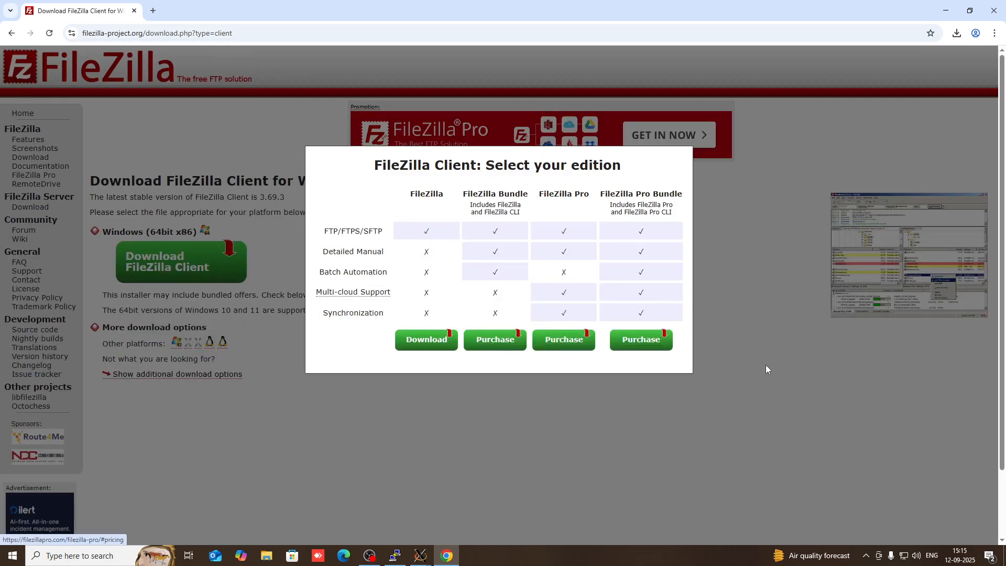
left_click(825, 365)
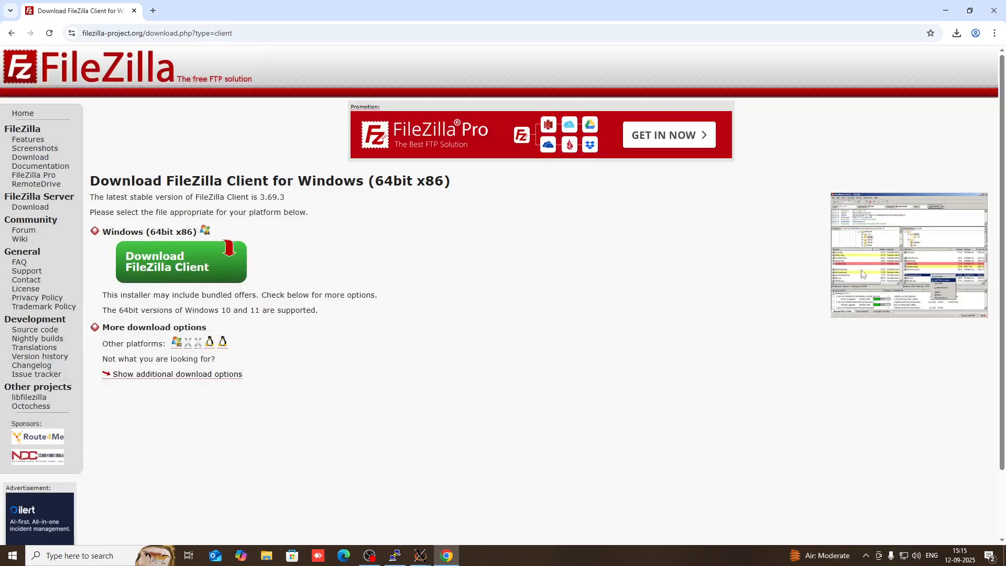
left_click(957, 33)
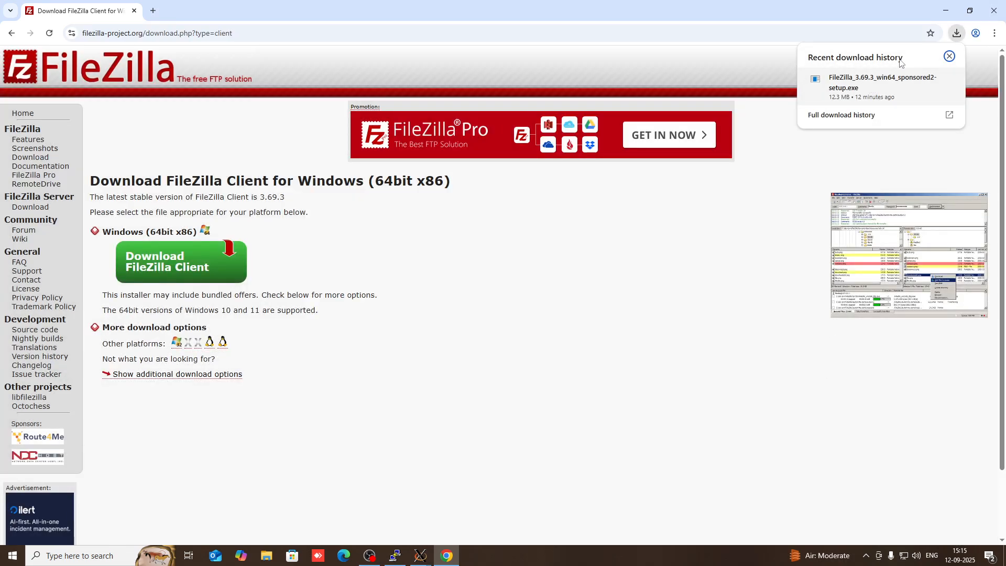
left_click(946, 11)
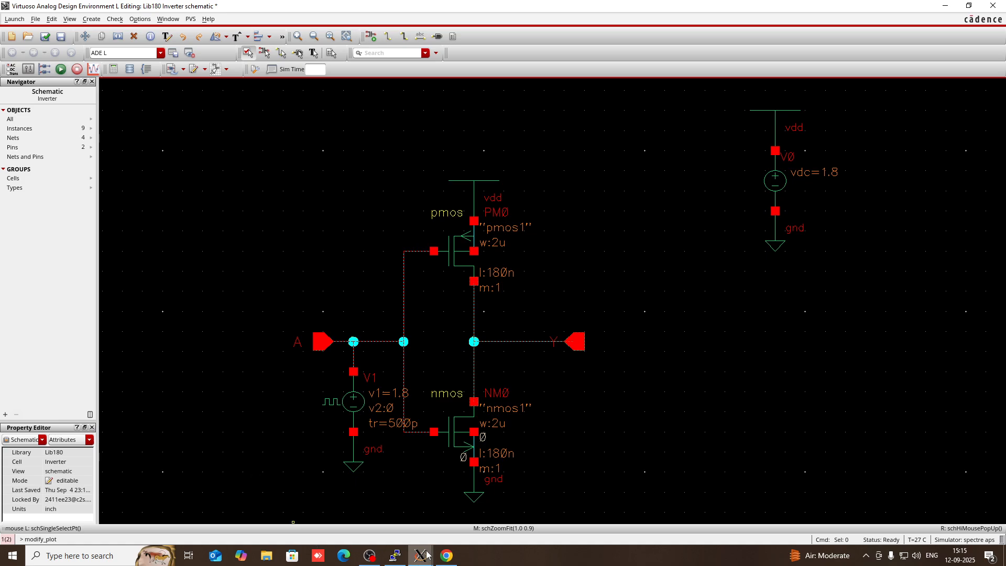
From ADE L, run the 0–100n Spectre transient simulation of the Lib180 Inverter
mouse_move(427, 555)
left_click(535, 501)
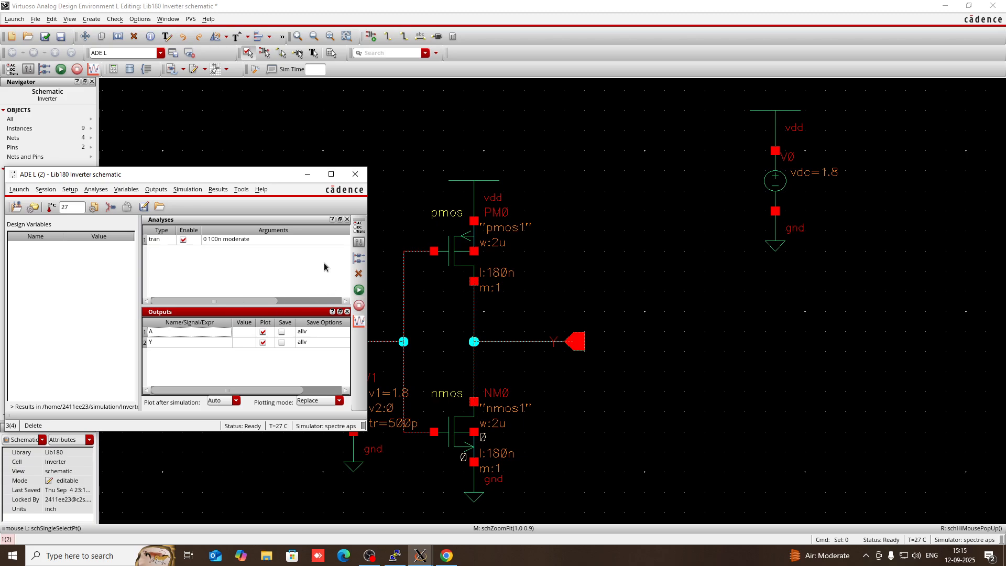
left_click(357, 292)
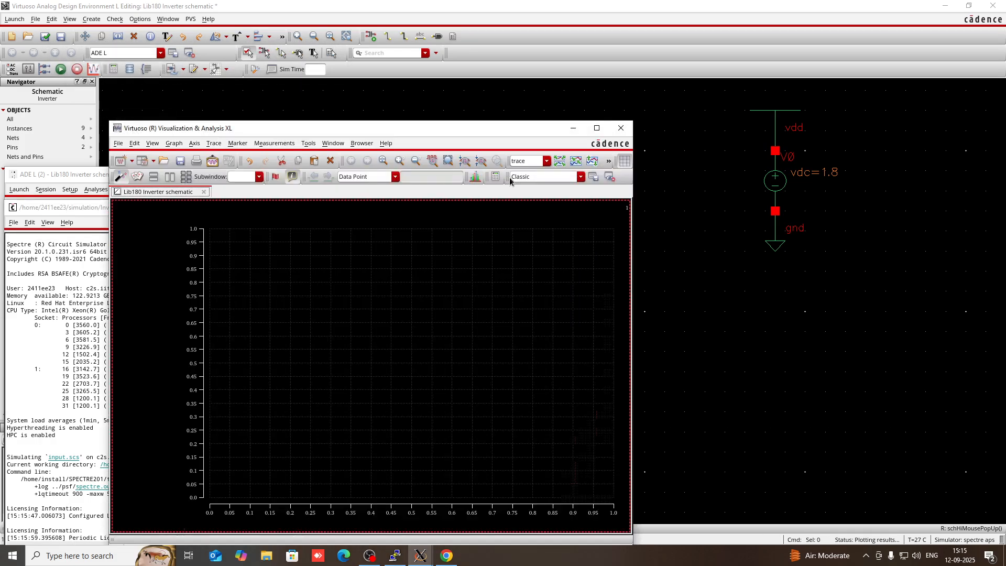
Maximize the waveform viewer and split the /A and /Y waveforms into separate strips
left_click(597, 128)
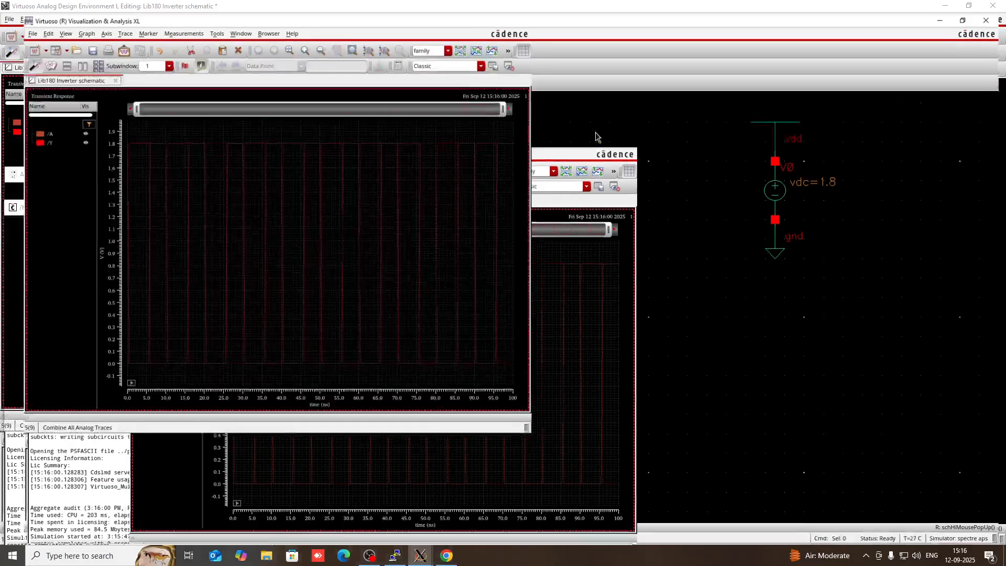
left_click(451, 36)
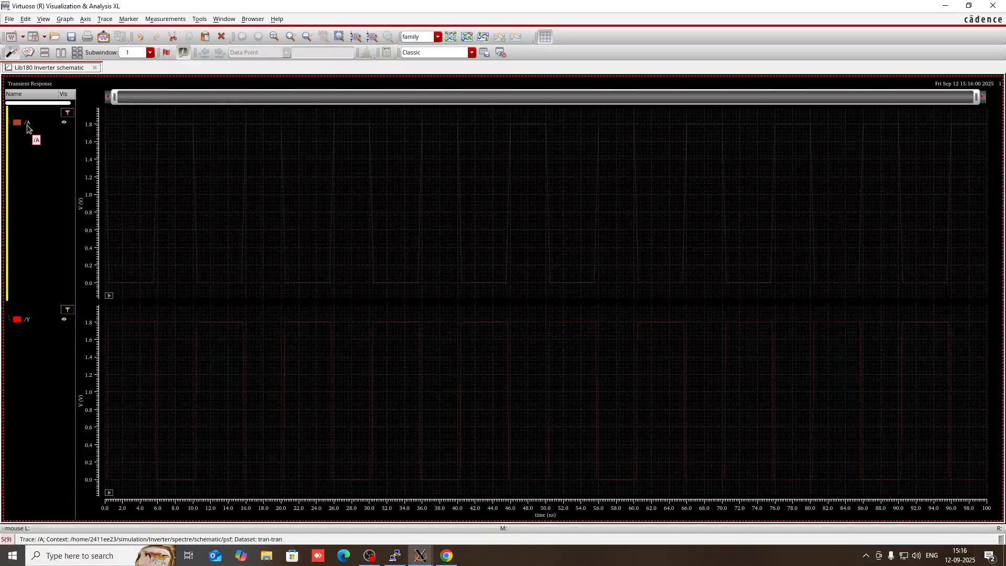
right_click(28, 128)
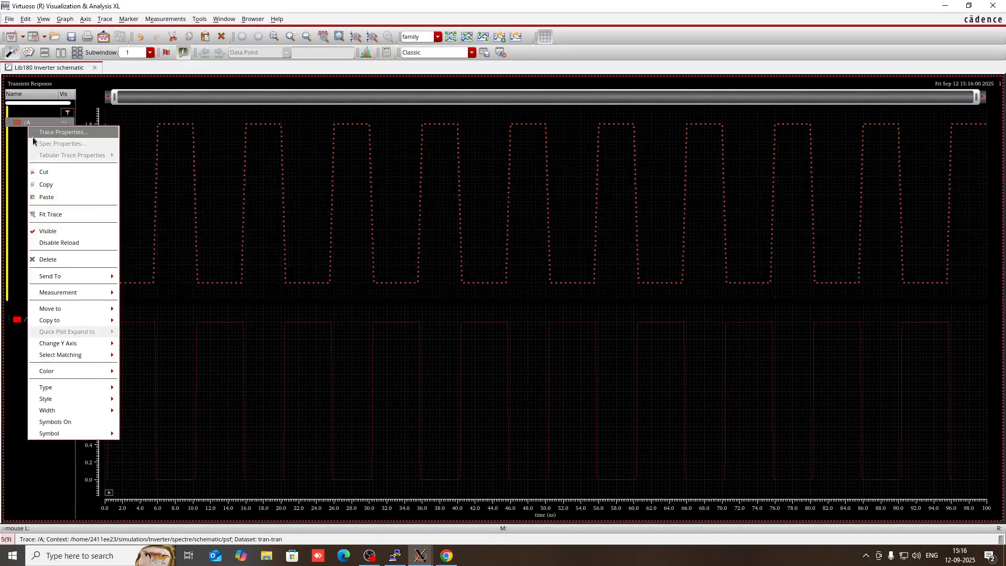
left_click(19, 323)
left_click(20, 320)
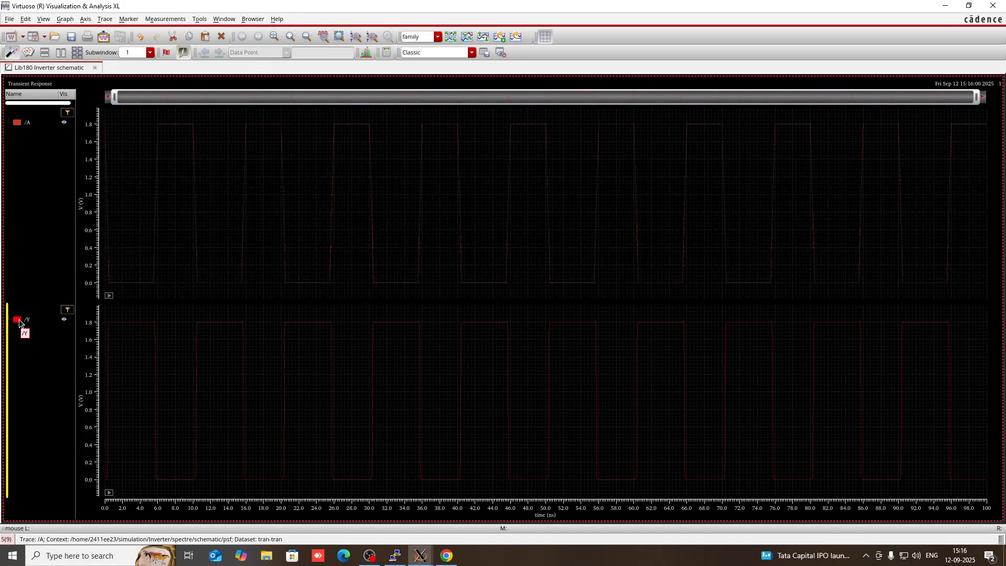
left_click(32, 320)
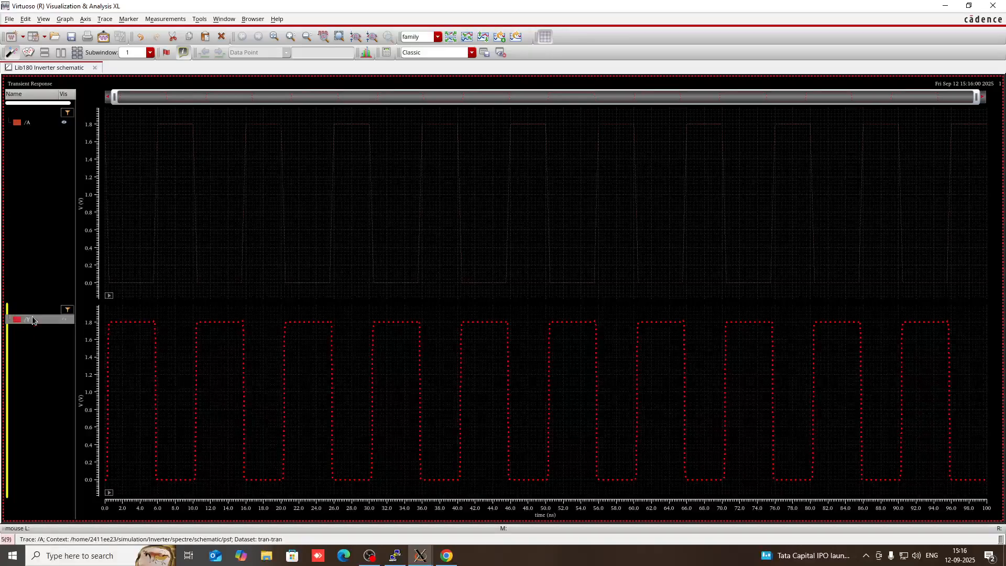
left_click(37, 122)
Set both /A and /Y traces to ExtraThick width and Solid line style
right_click(36, 123)
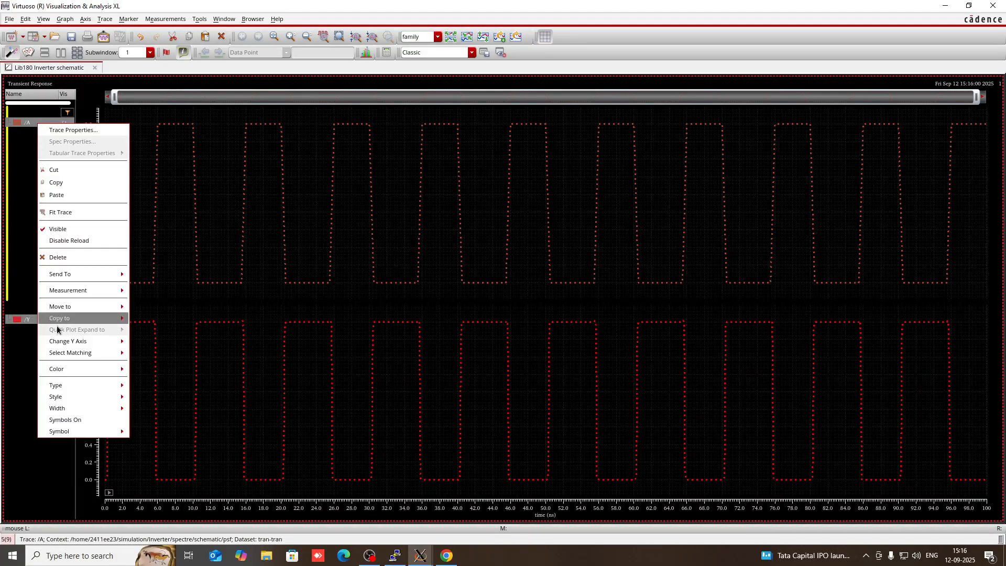
mouse_move(66, 408)
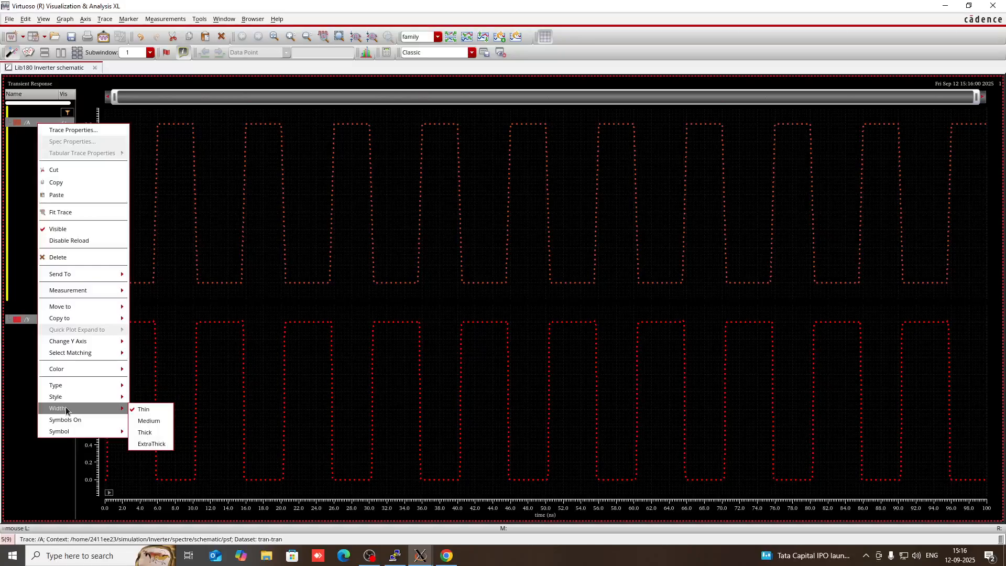
left_click(139, 445)
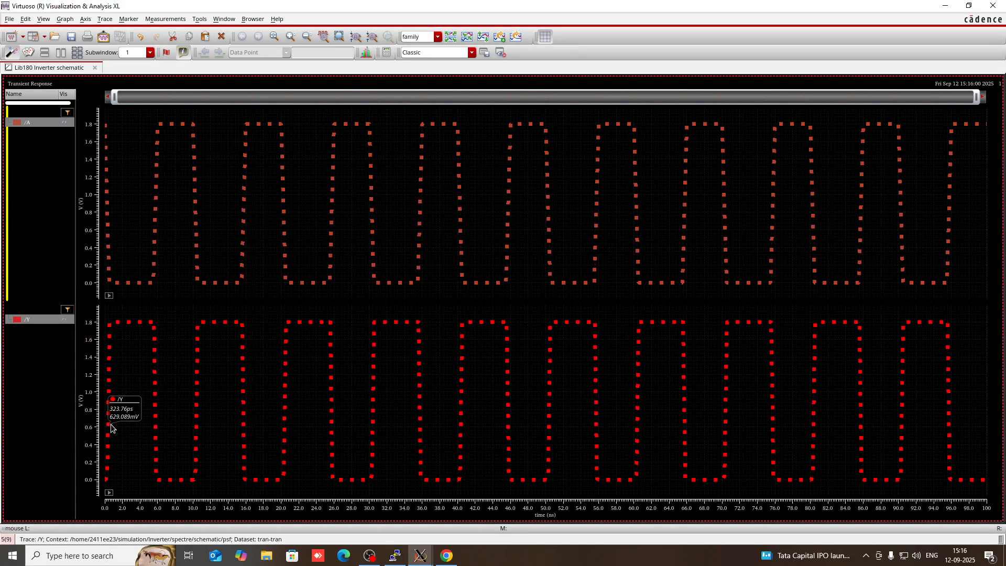
right_click(42, 322)
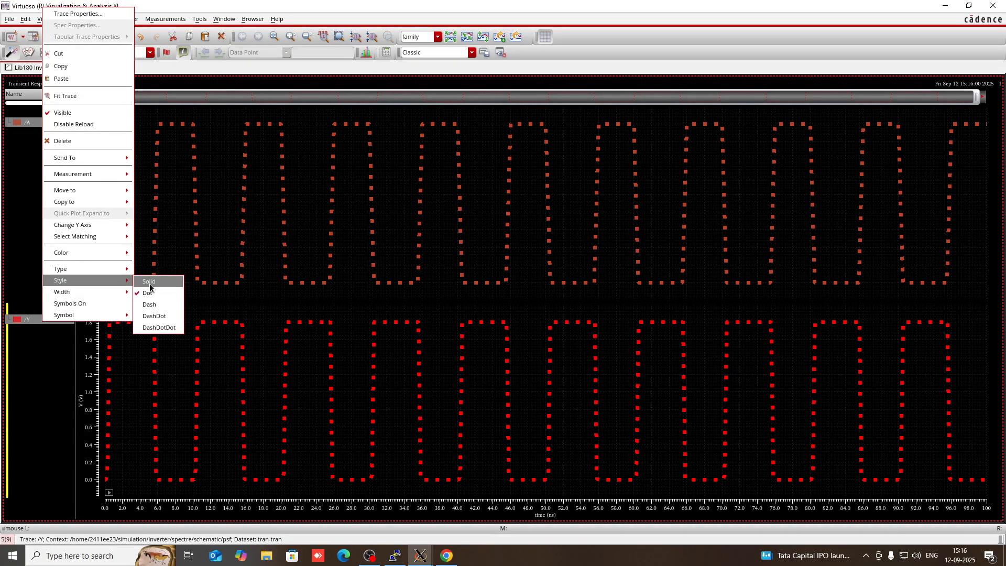
left_click(150, 283)
left_click(270, 292)
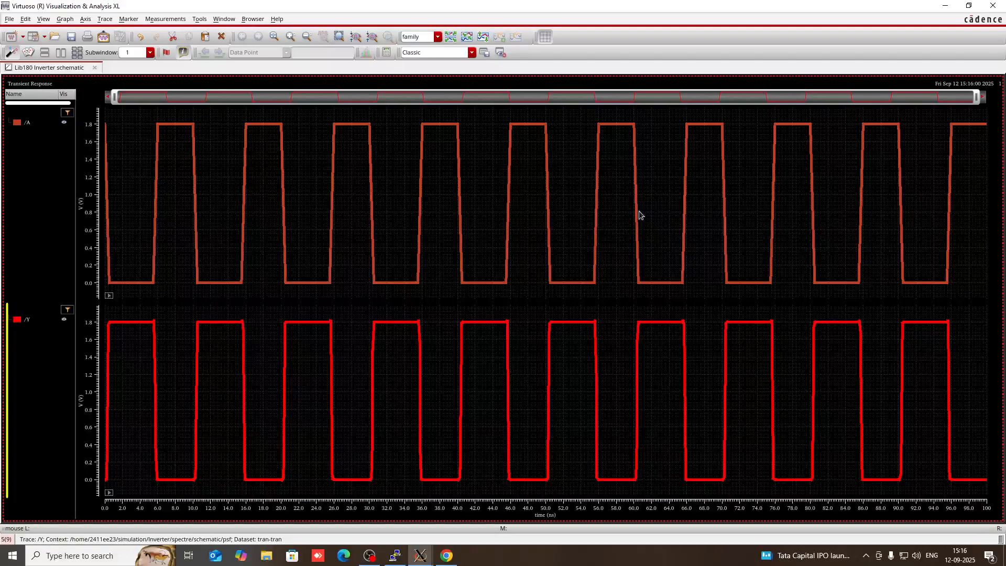
mouse_move(157, 213)
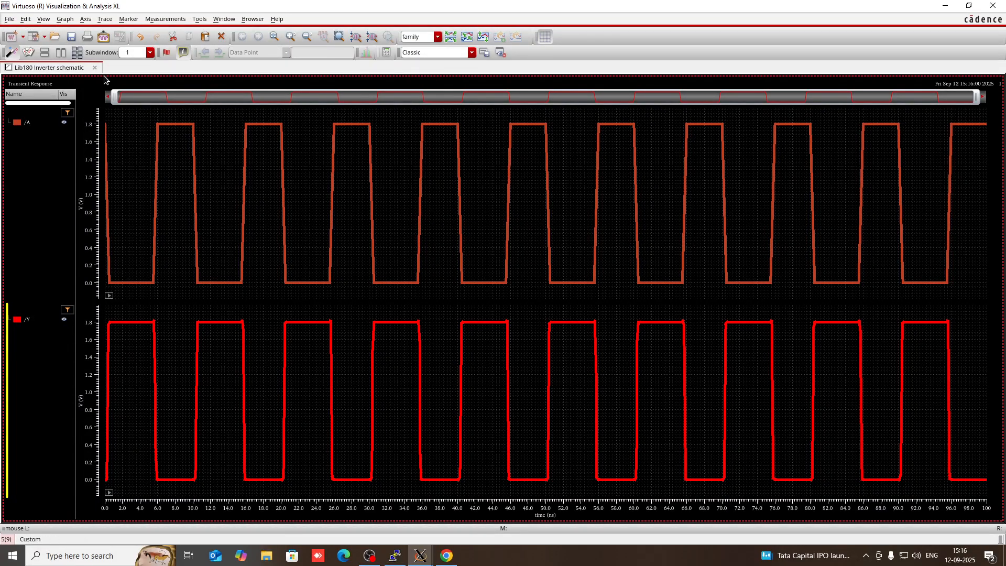
Save the plot with File > Save Image as invplot in Windows Bitmap (*.bmp) format
left_click(10, 19)
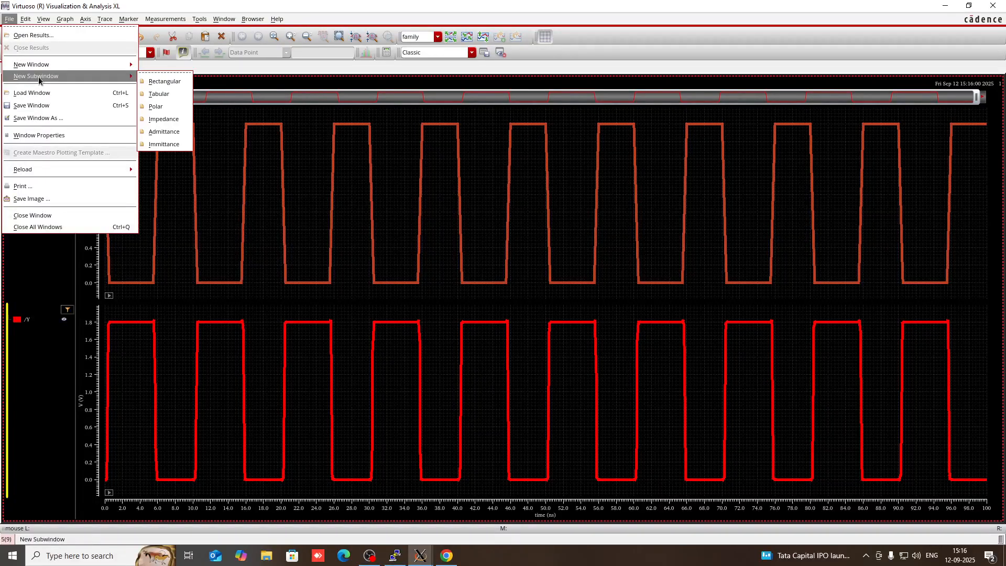
left_click(45, 201)
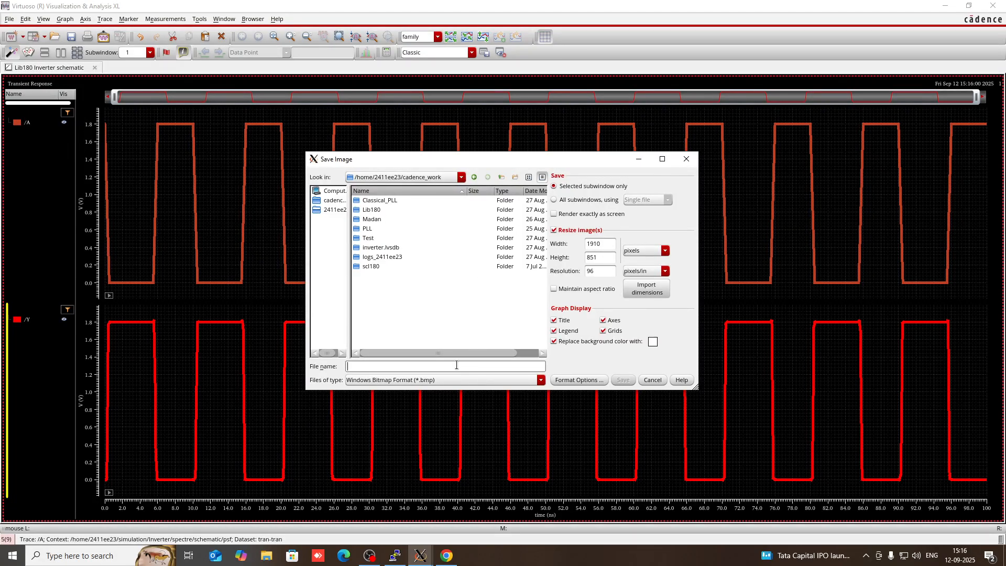
type("inv")
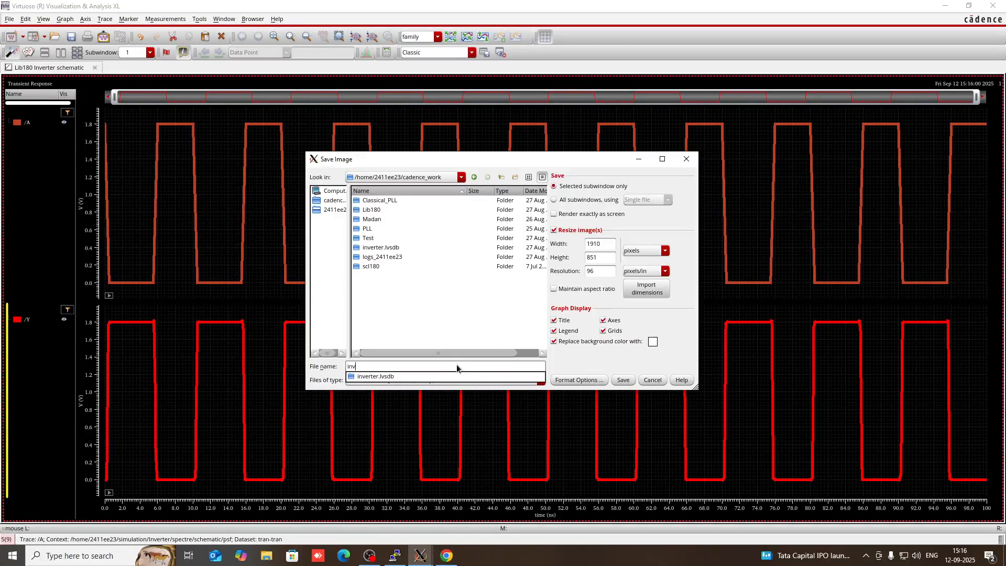
type("plo")
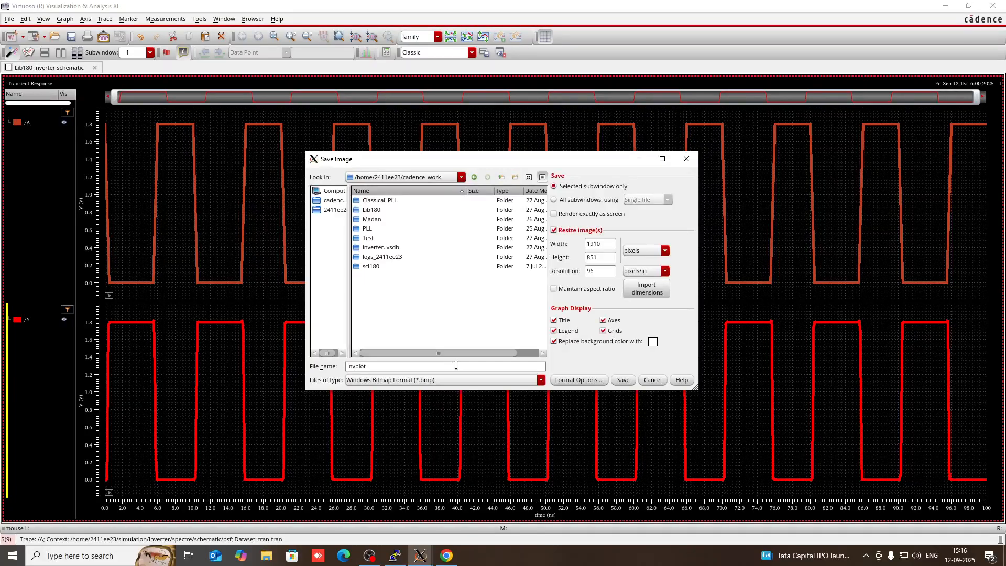
type("t")
left_click(522, 380)
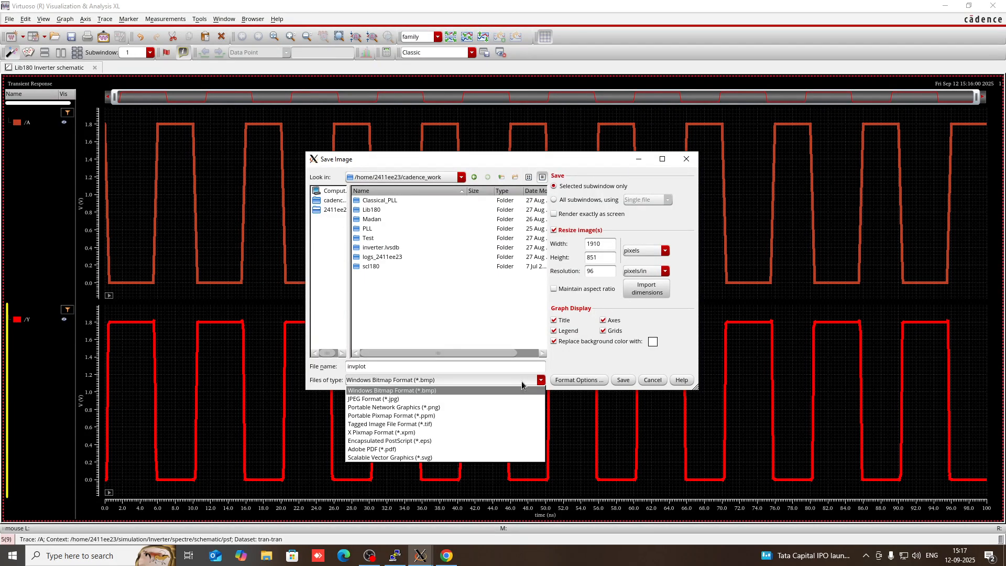
left_click(522, 382)
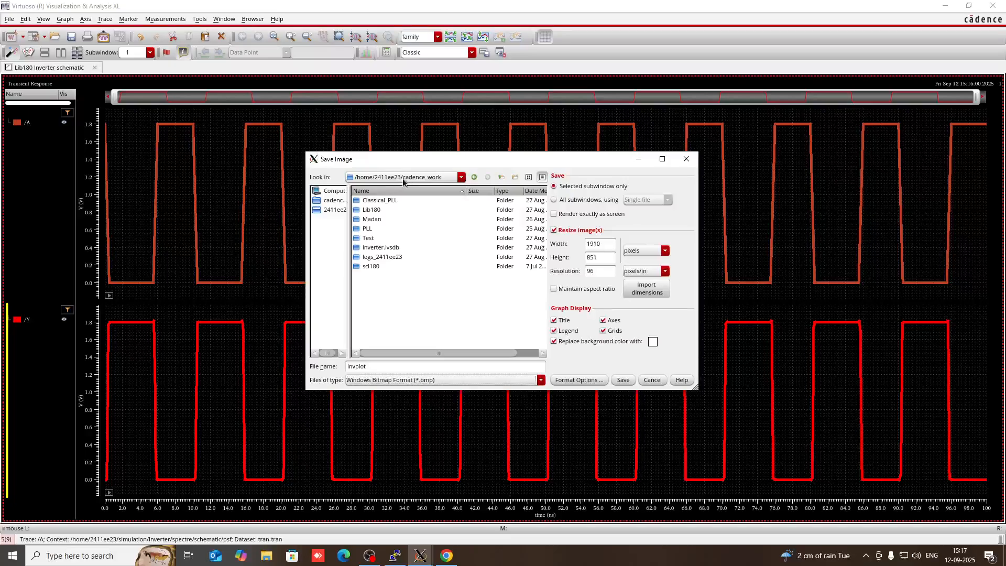
left_click(624, 380)
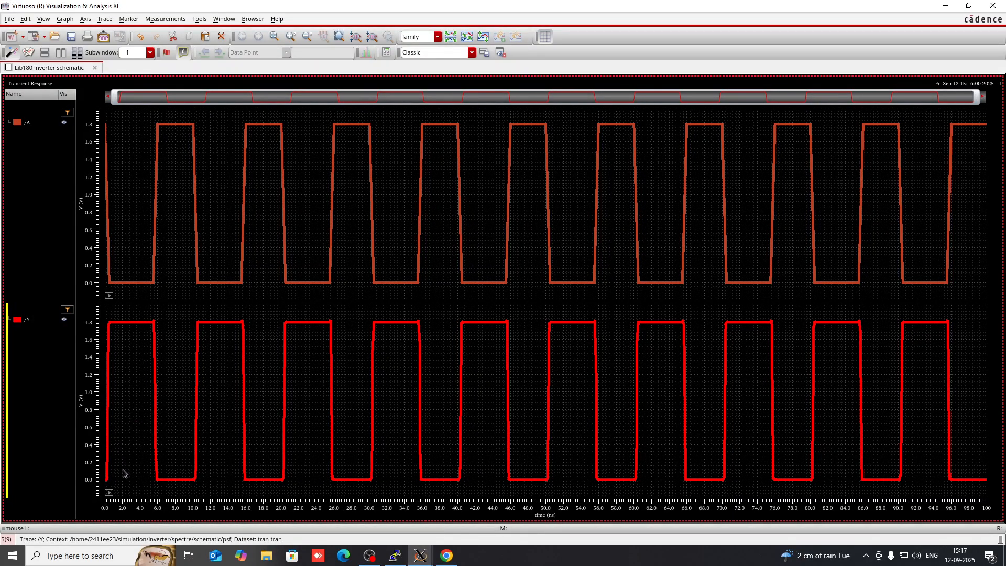
Read /Y output values along the trace, 1.8 V near 52 ns, then select /Y
mouse_move(250, 339)
mouse_move(110, 396)
mouse_move(124, 328)
left_click(565, 320)
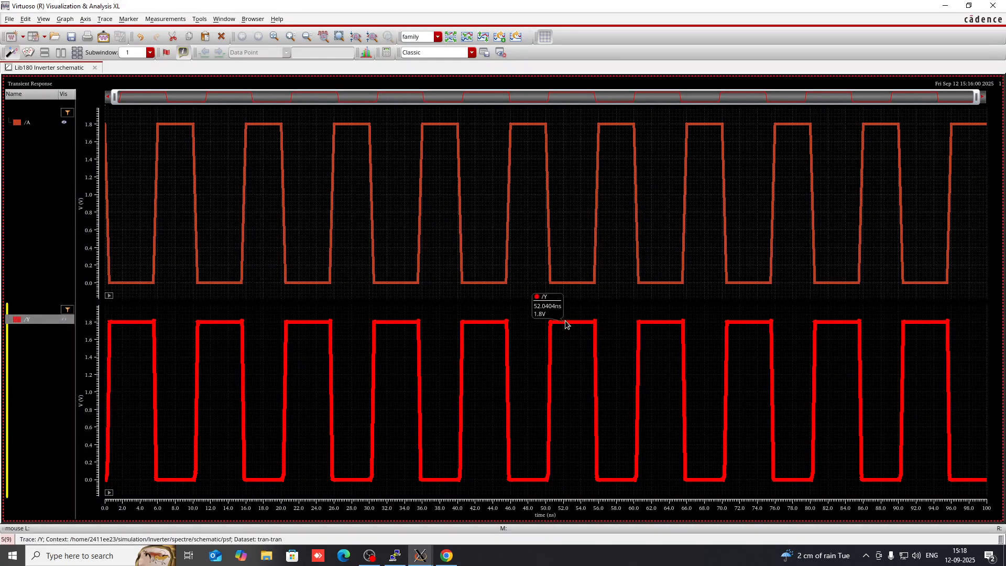
Export the /Y trace through Send To > Export as the CSV file inv_out
right_click(565, 320)
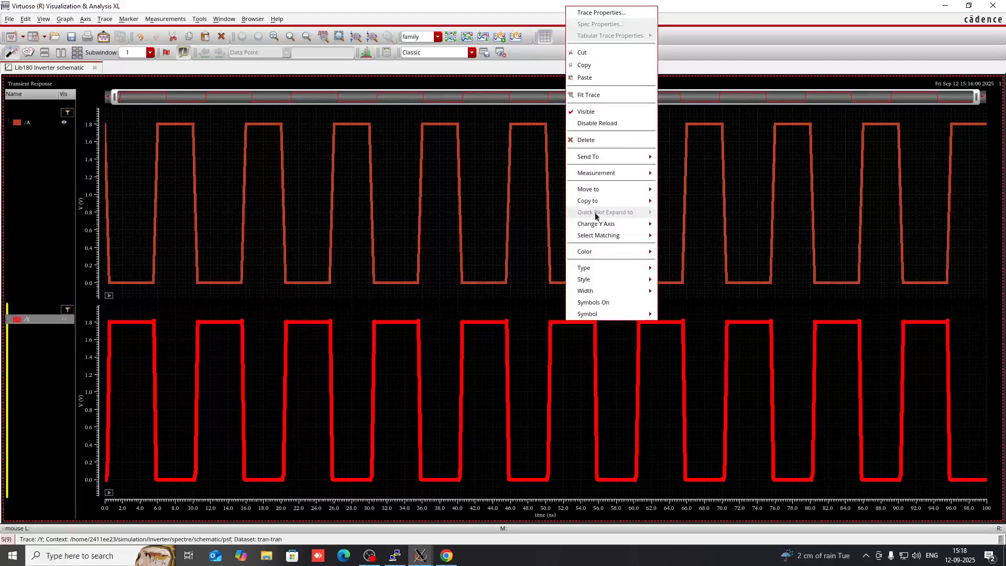
mouse_move(619, 158)
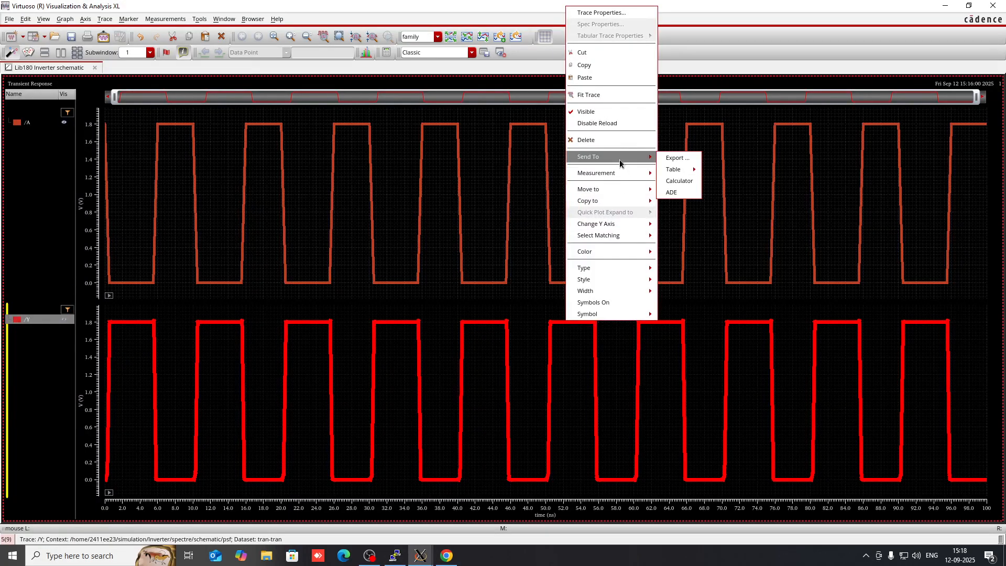
left_click(674, 158)
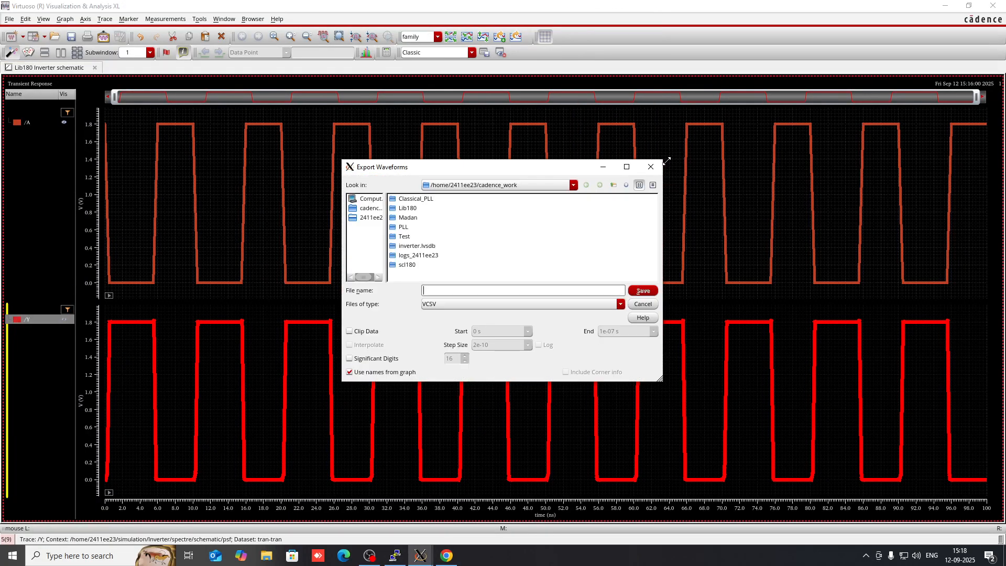
left_click(471, 304)
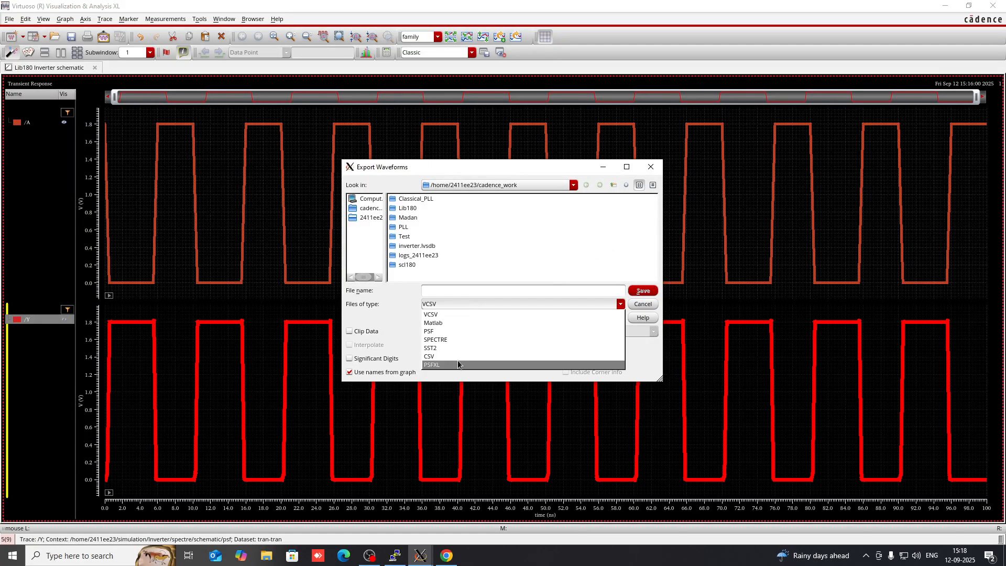
left_click(458, 357)
left_click(449, 292)
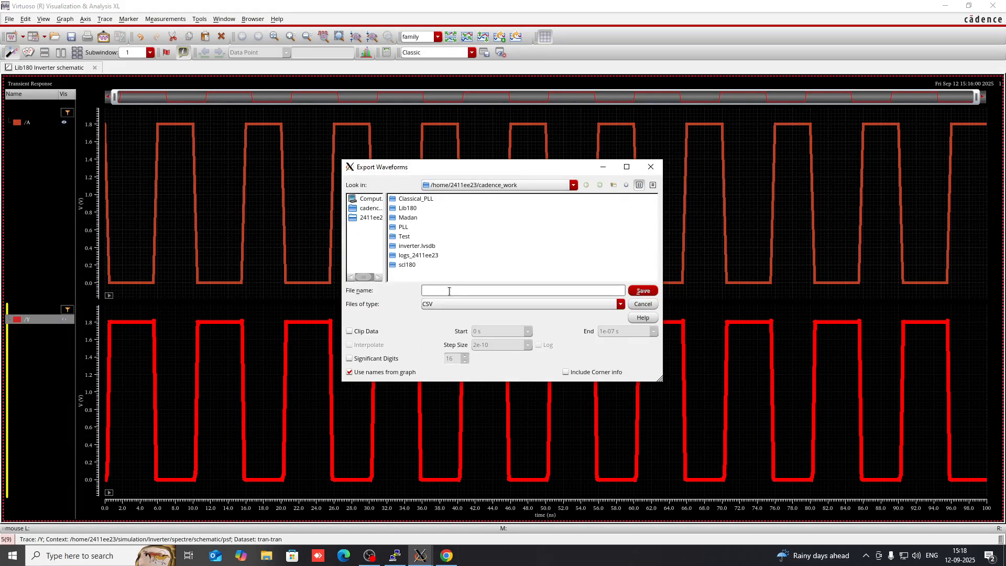
type("inv")
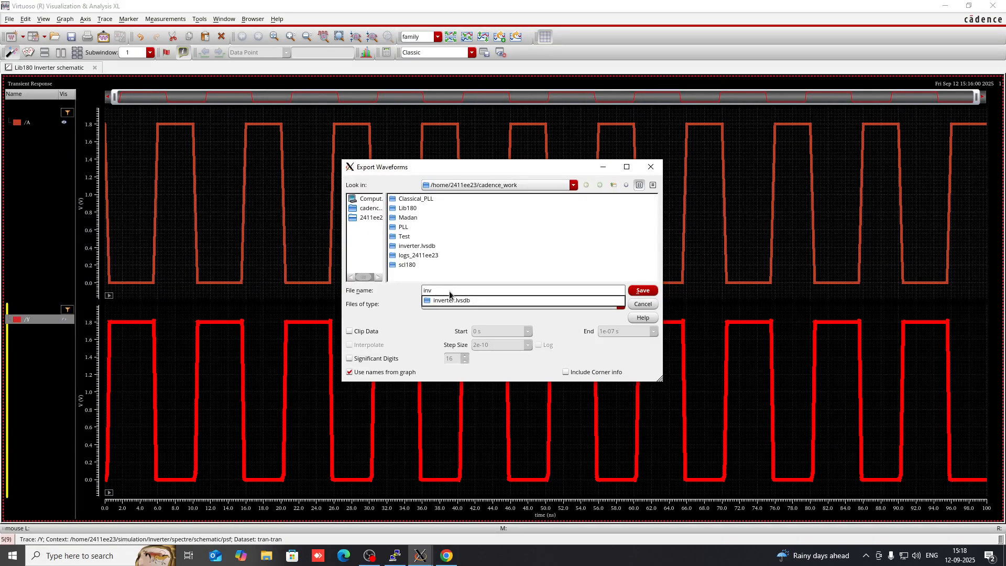
type("_out")
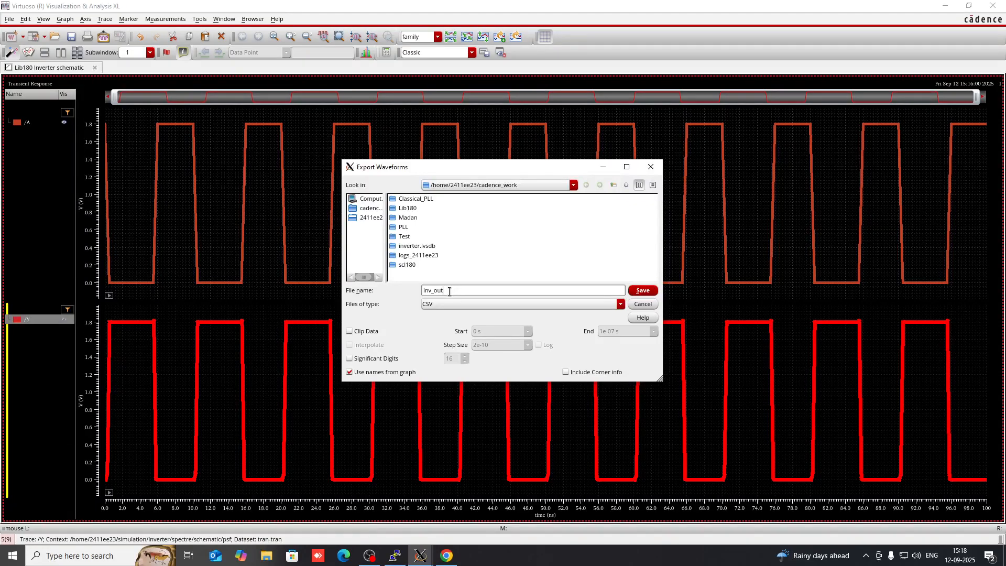
left_click(642, 291)
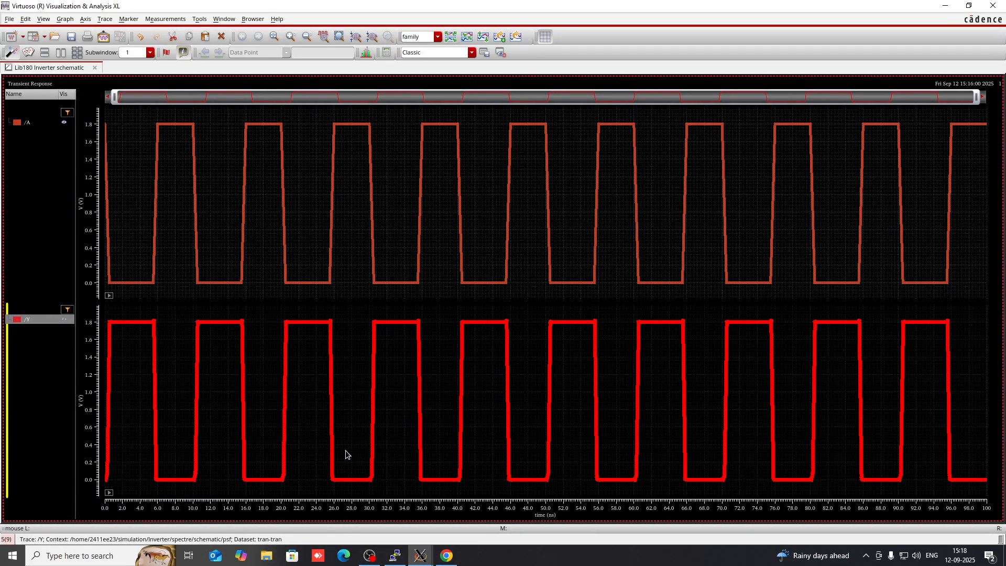
Minimize the waveform viewer, schematic, ADE L, psf log and CDS log windows
left_click(941, 5)
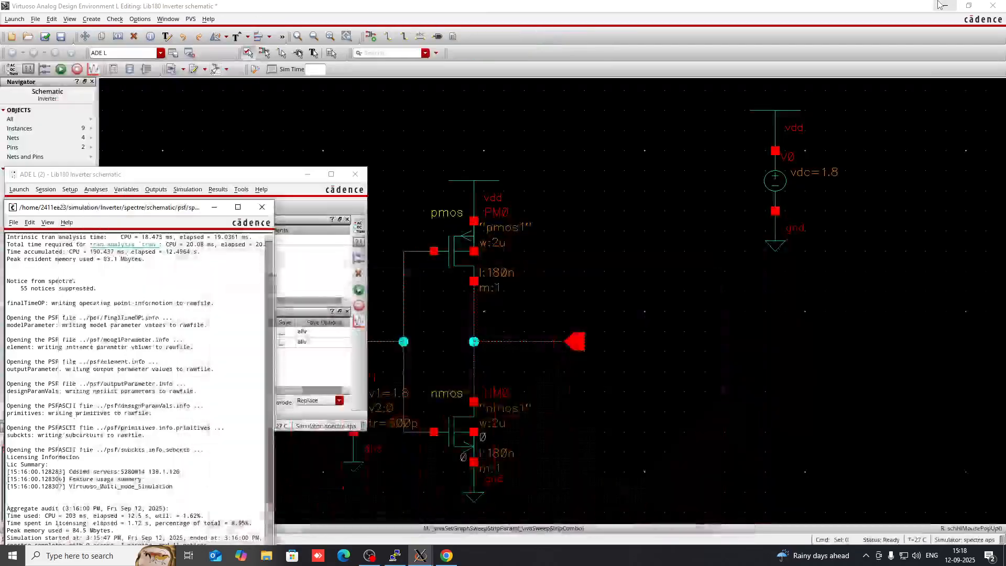
left_click(941, 5)
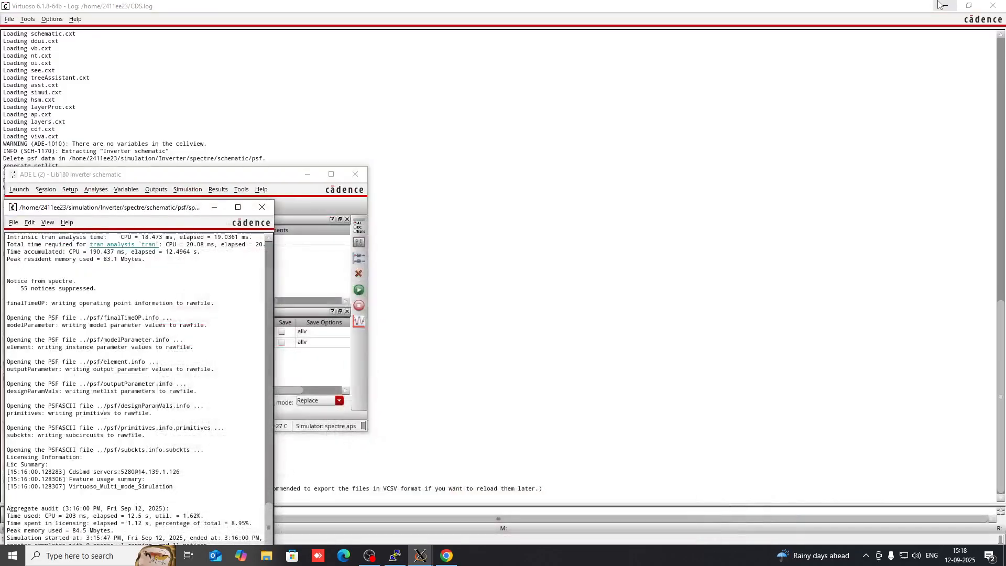
left_click(308, 174)
left_click(213, 208)
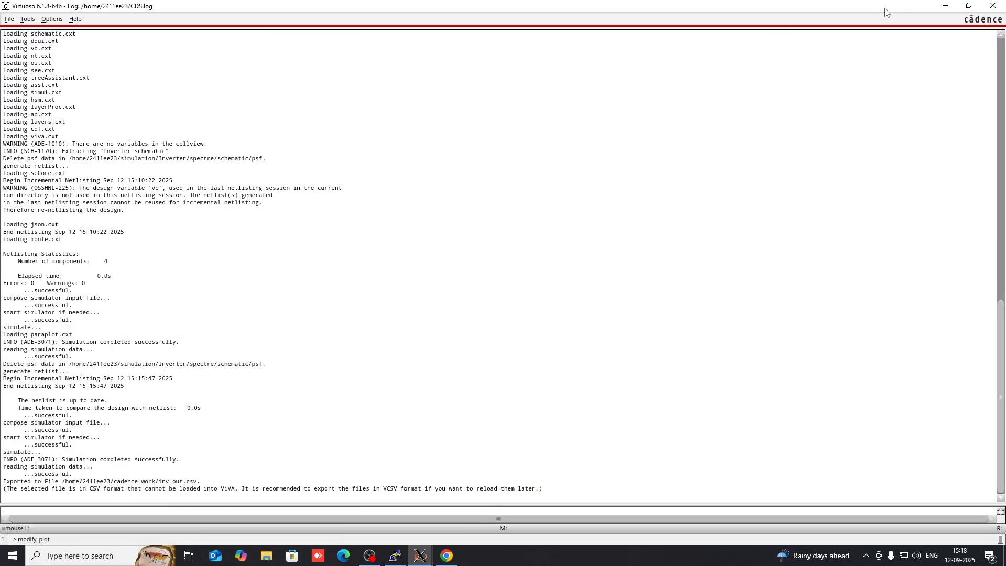
left_click(945, 5)
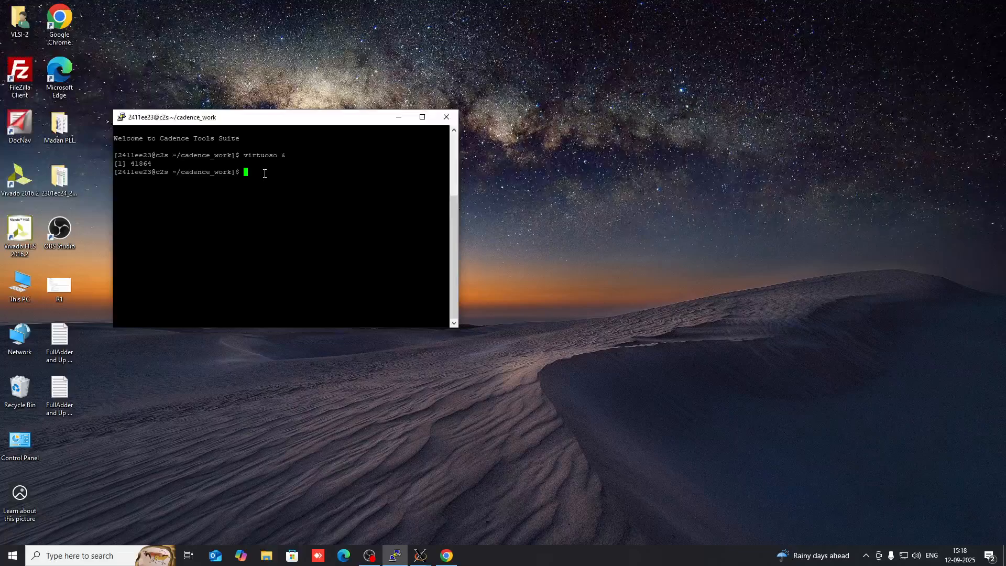
Minimize the PuTTY terminal to leave only the bare Windows desktop
left_click(399, 117)
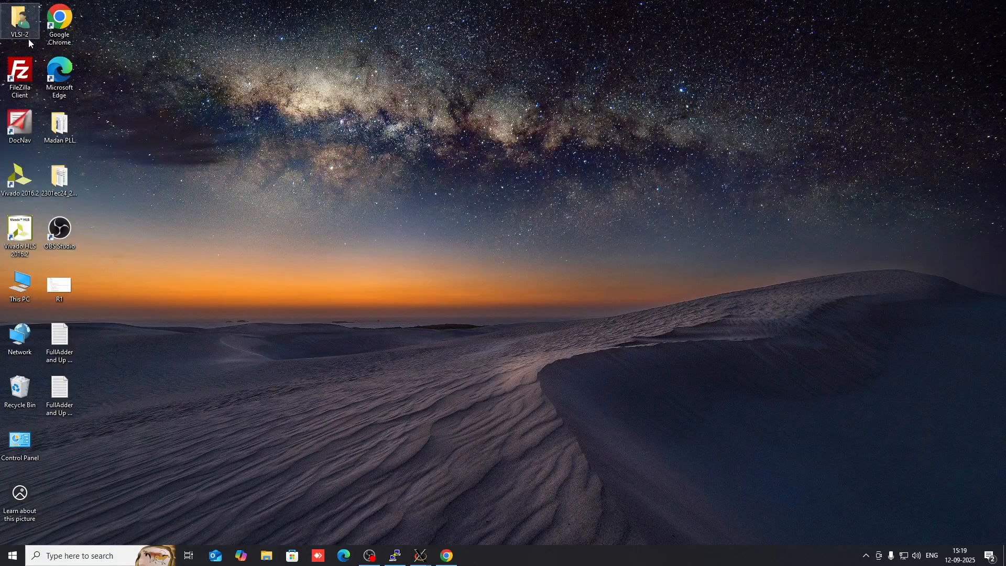
Launch FileZilla and enter host 10.12.10.11 and the account username
double_click(18, 81)
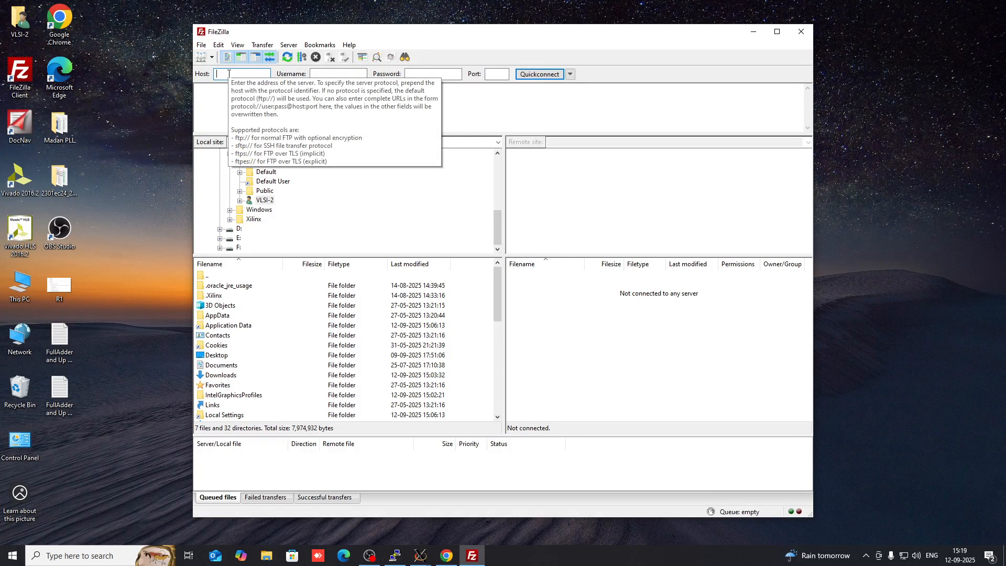
type("10")
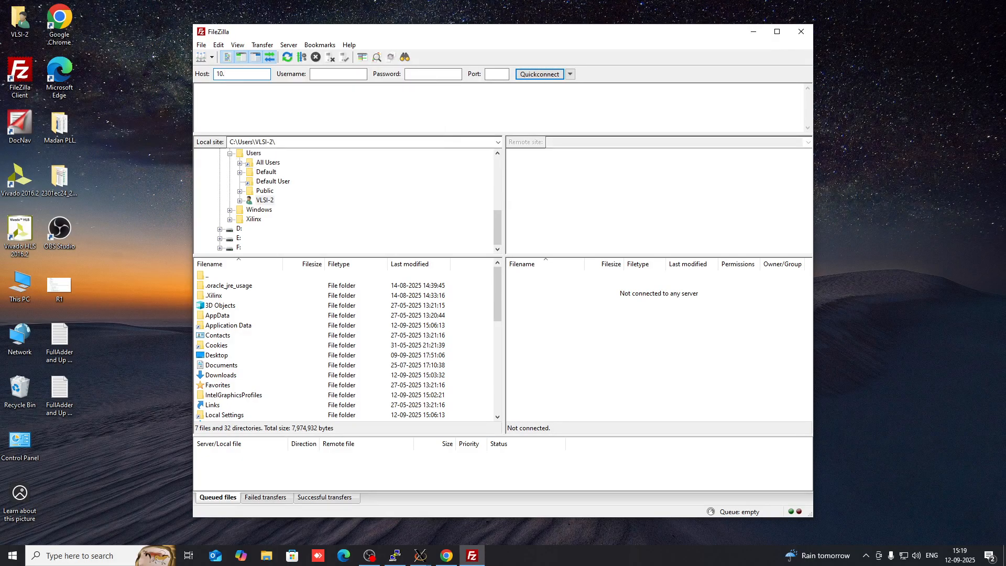
type(".12")
type(",10,11")
key("BackSpace")
key("BackSpace")
type("10")
key("Tab")
type("2411ee23")
Enter the password and port 22, then Quickconnect, choosing not to save passwords
left_click(449, 75)
type("•••••")
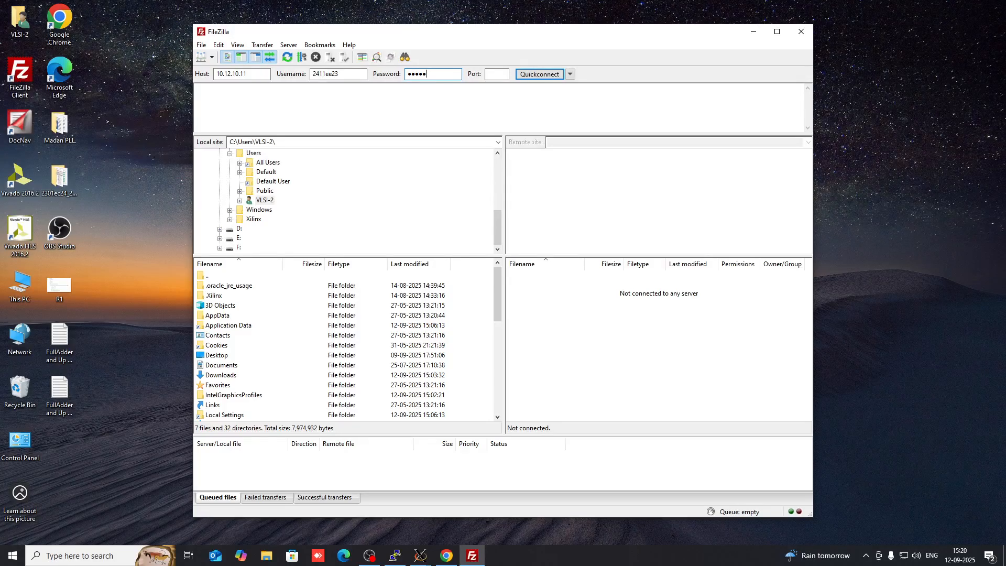
type("••••")
left_click(498, 75)
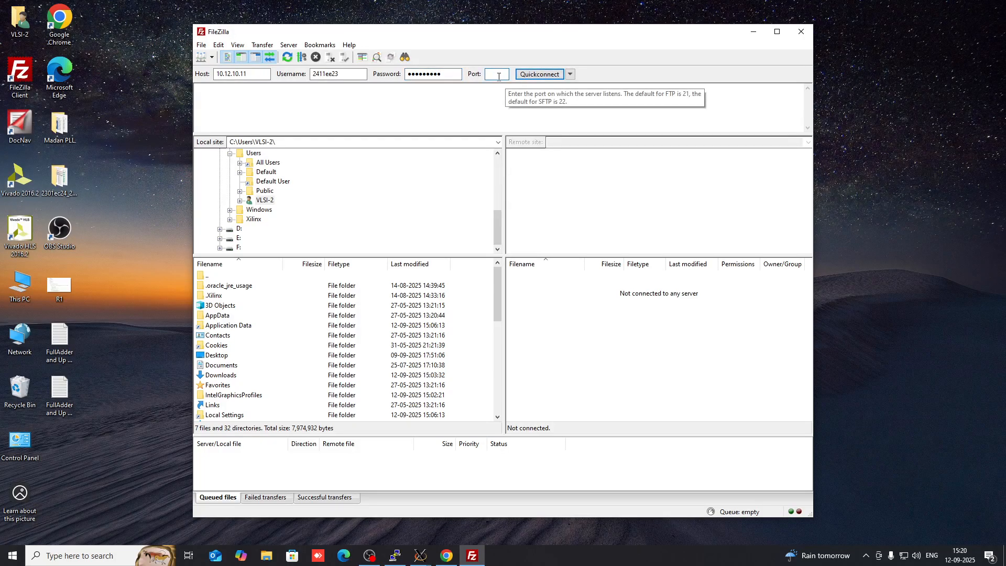
type("22")
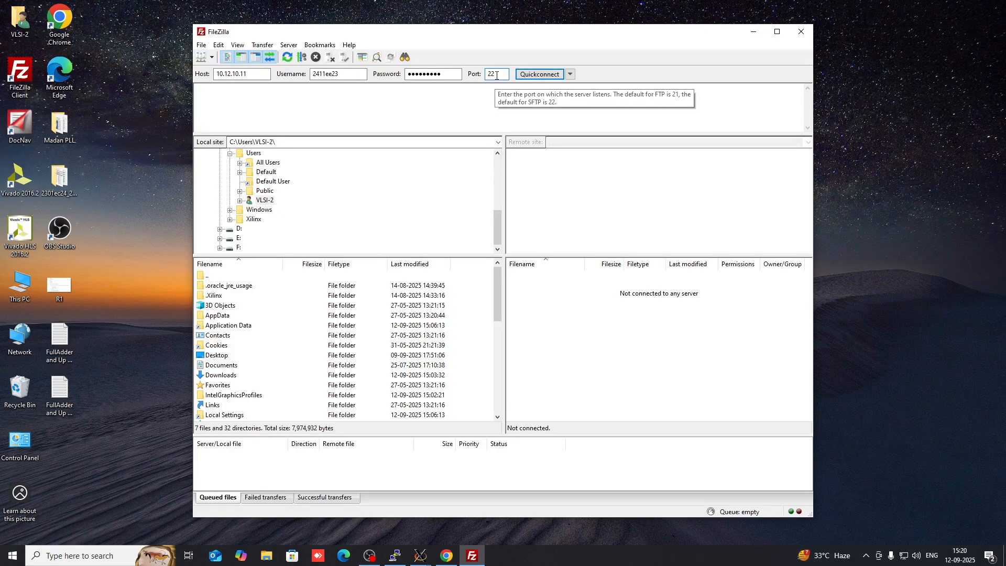
left_click(540, 74)
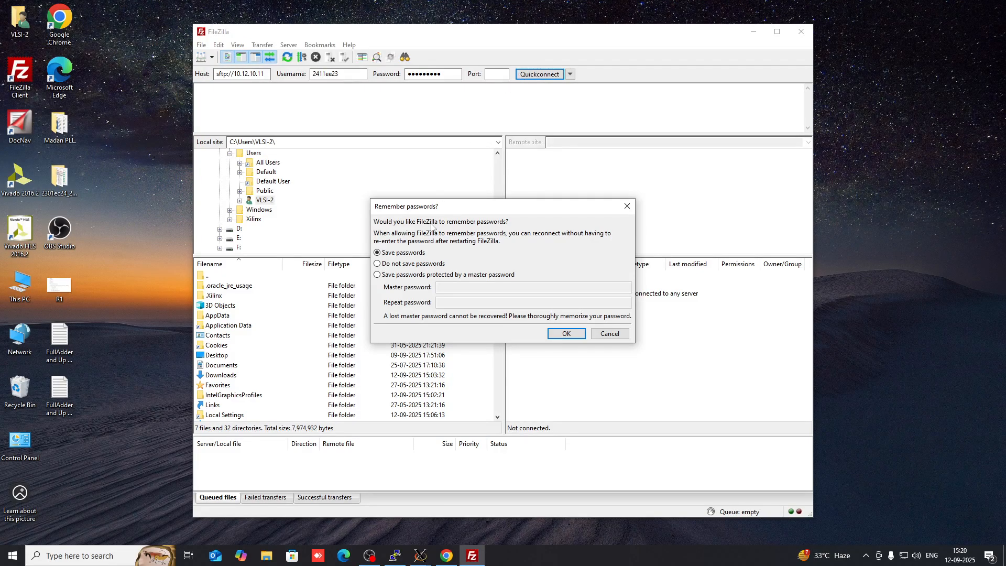
left_click(573, 334)
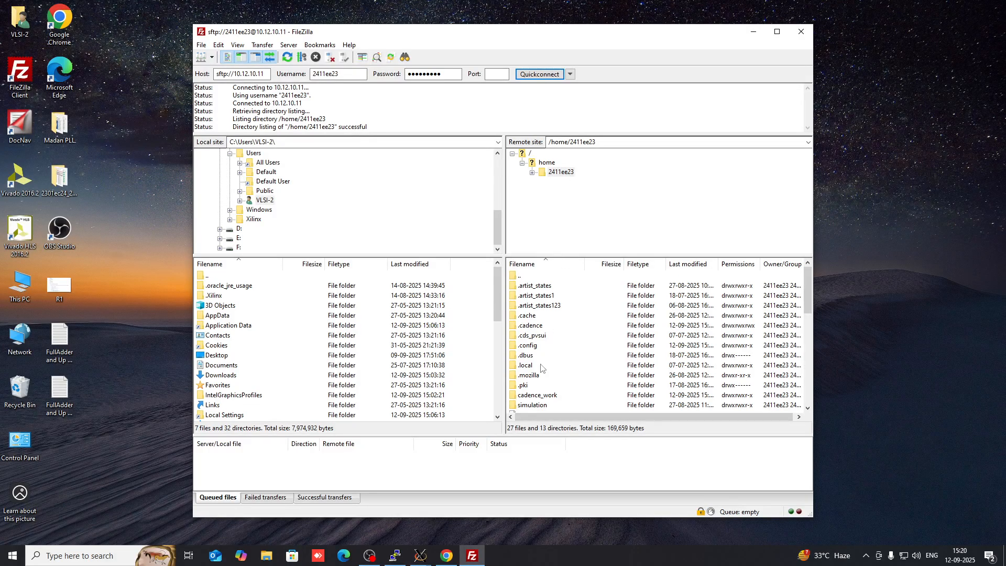
scroll(547, 366, "down", 2)
scroll(556, 330, "down", 5)
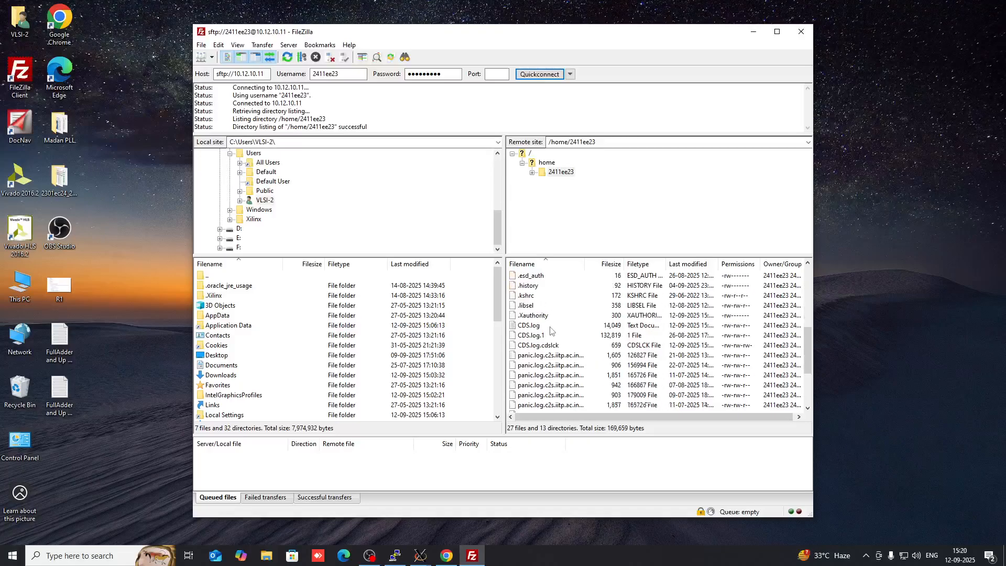
scroll(553, 352, "up", 6)
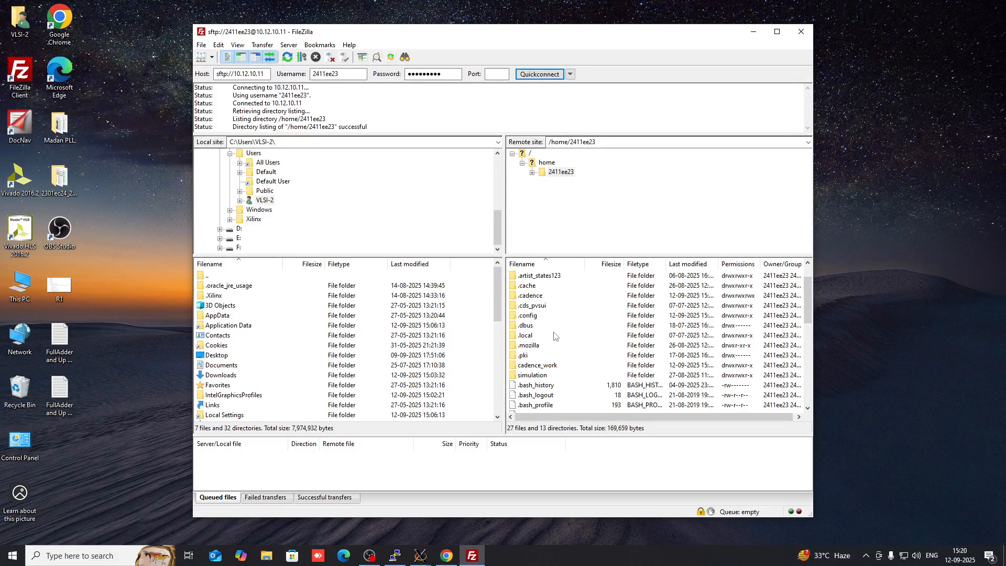
scroll(556, 336, "up", 1)
scroll(556, 336, "down", 5)
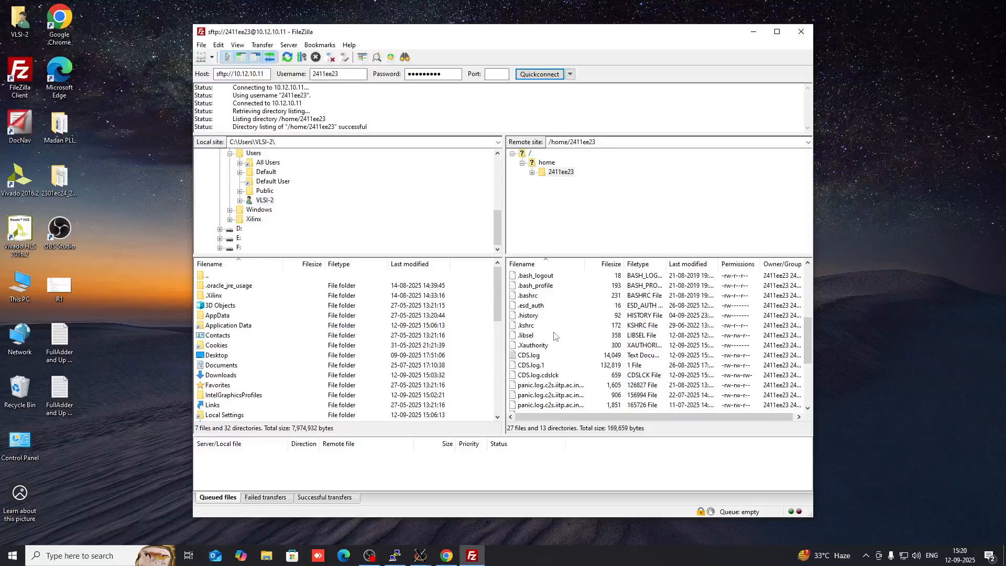
scroll(556, 336, "down", 4)
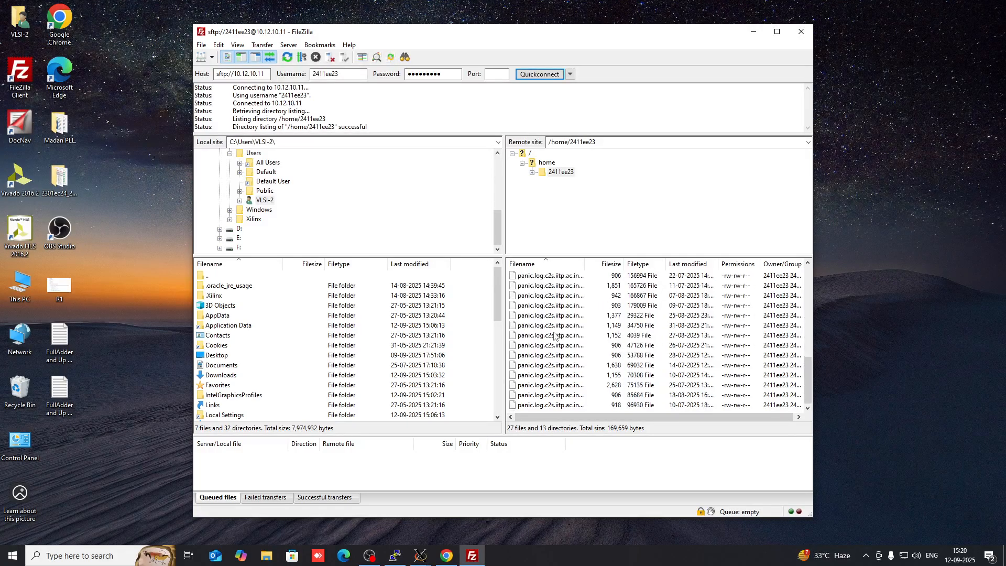
scroll(554, 336, "up", 3)
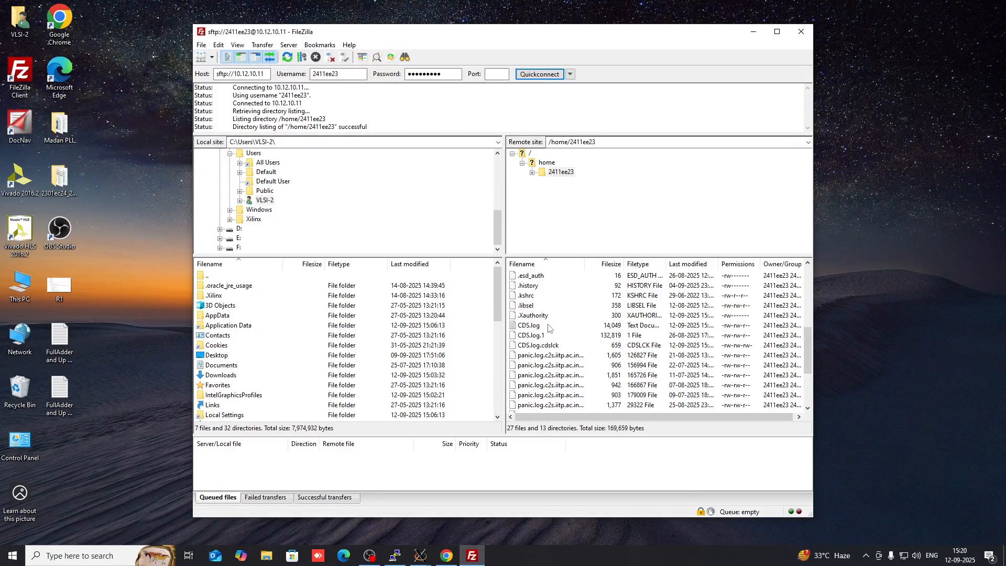
scroll(549, 329, "up", 5)
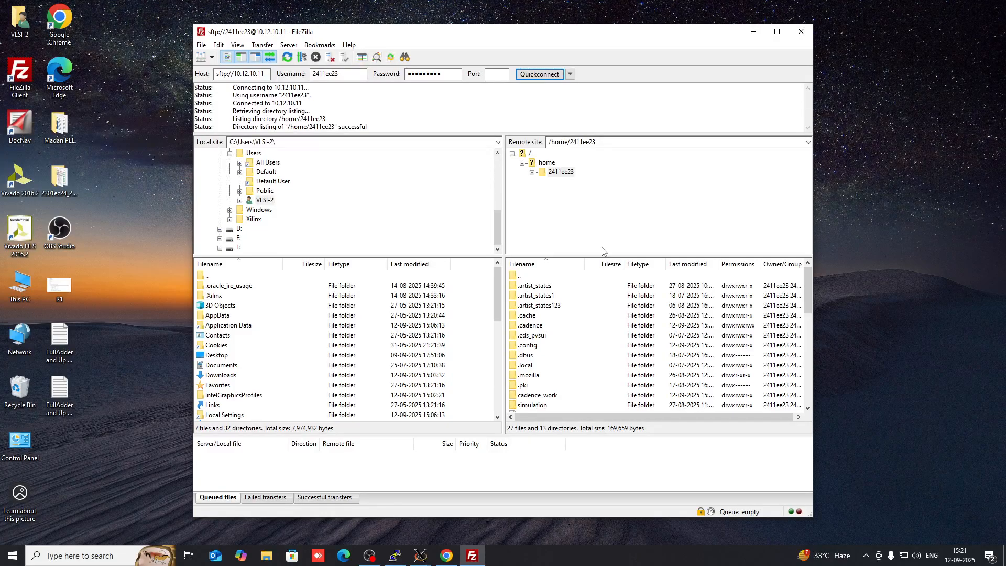
Enter the remote cadence_work folder and download inv_out.csv to the local folder
double_click(554, 395)
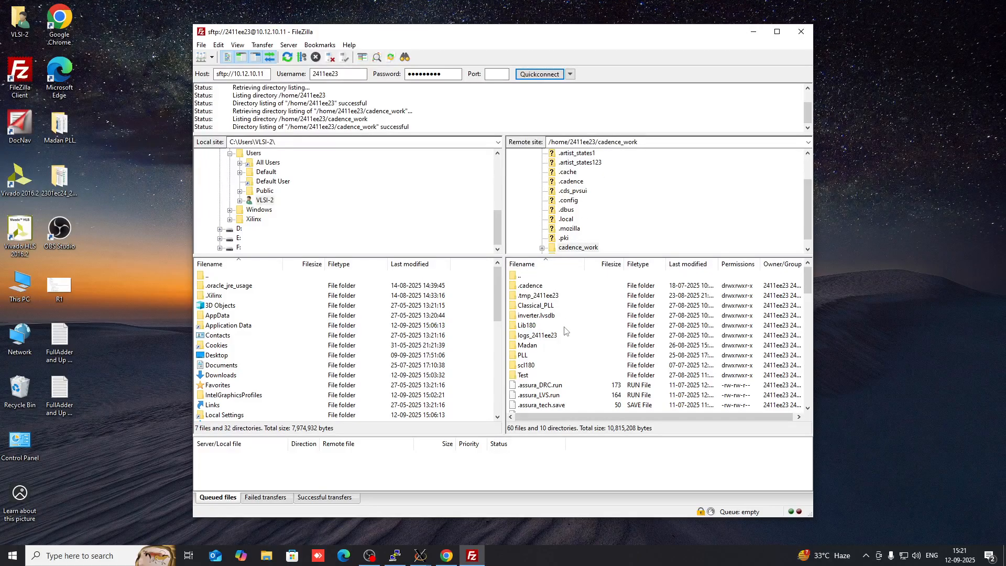
scroll(564, 331, "down", 6)
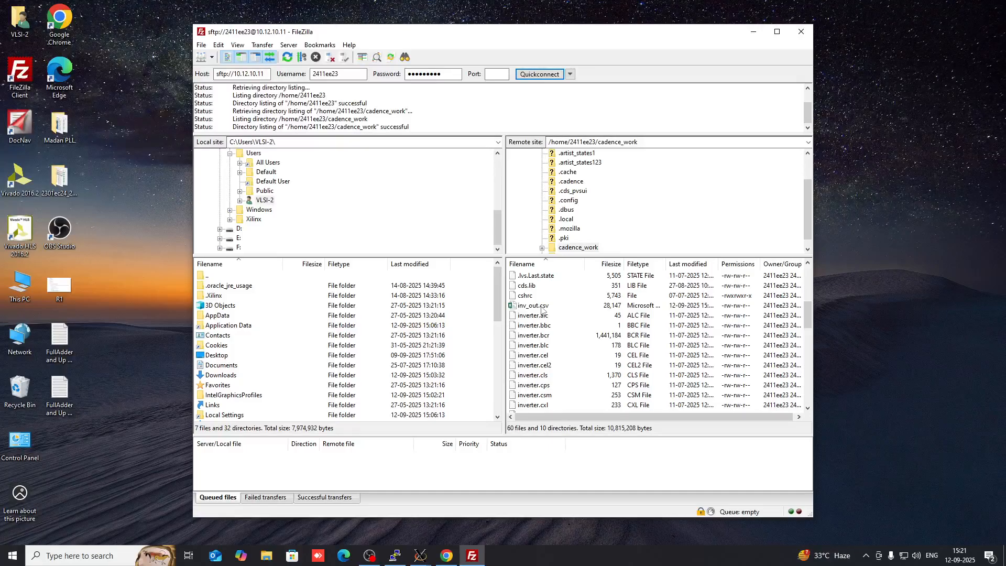
double_click(541, 310)
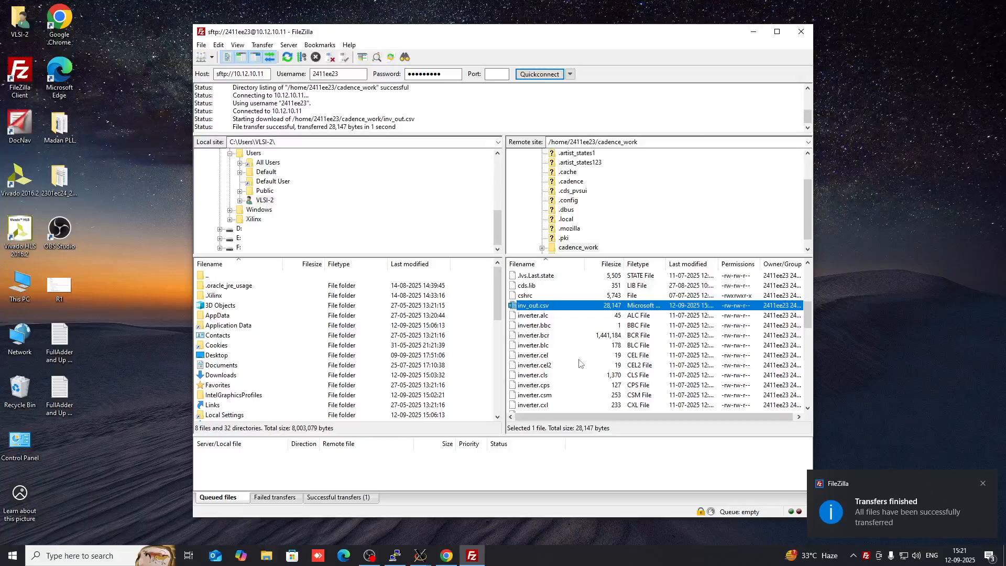
Scroll down the remote listing and download invplot.bmp to the local folder
scroll(580, 363, "down", 2)
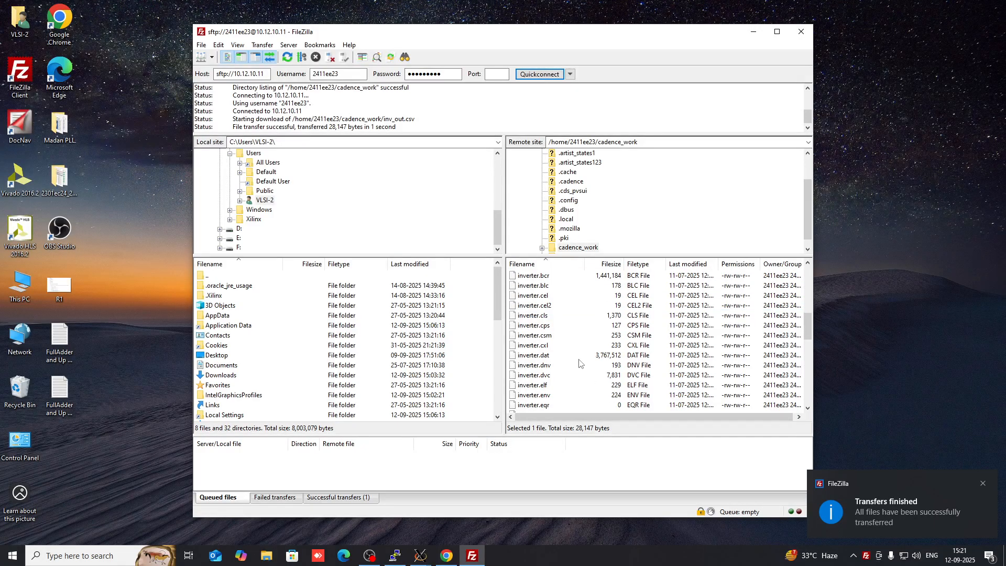
scroll(580, 363, "down", 2)
scroll(580, 363, "down", 3)
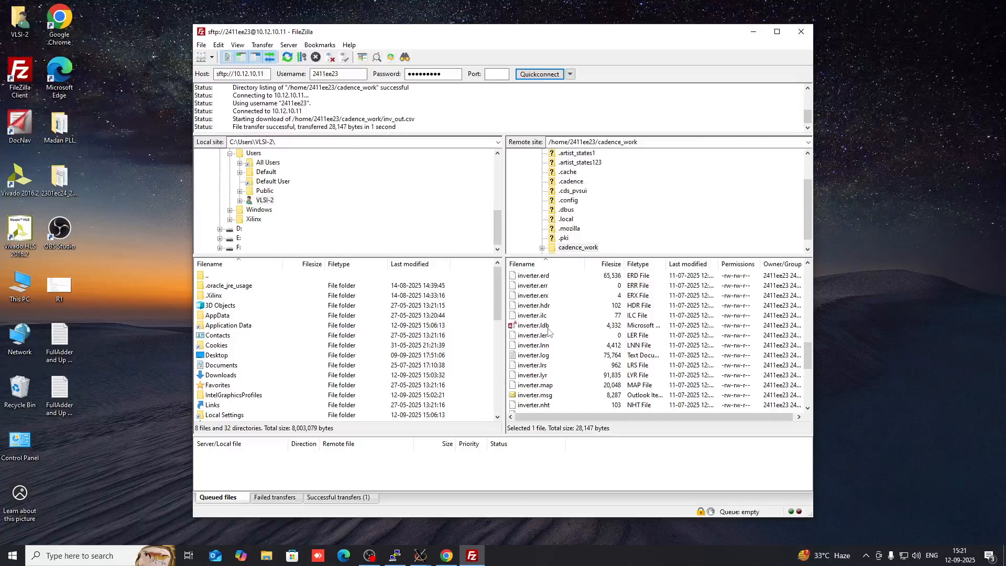
scroll(549, 332, "down", 3)
scroll(549, 332, "down", 3)
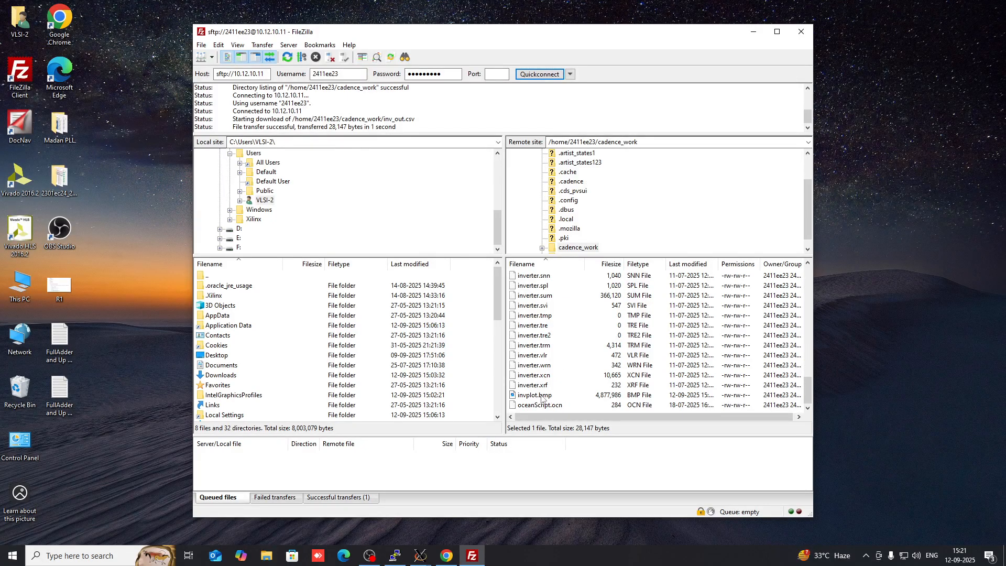
double_click(541, 397)
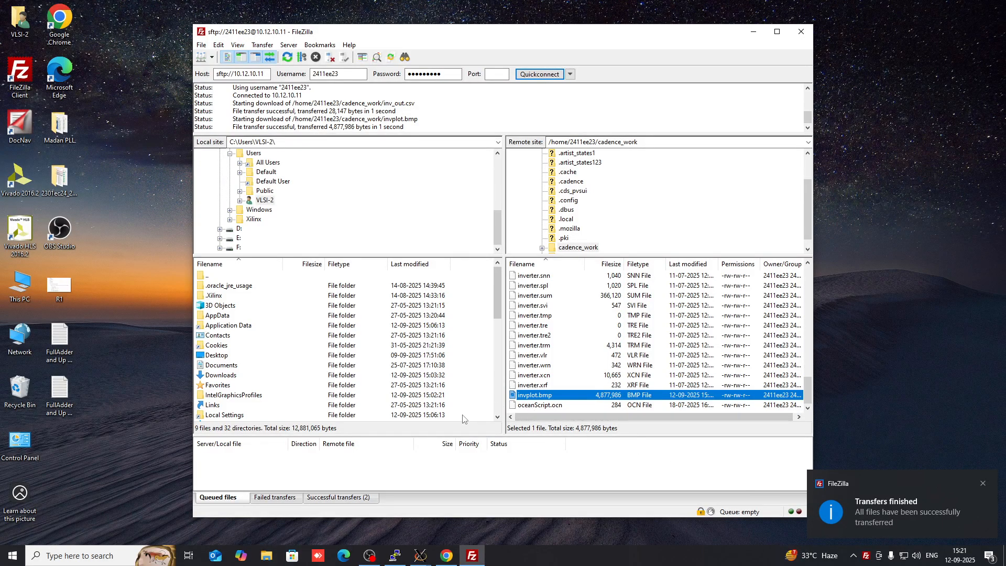
left_click(266, 555)
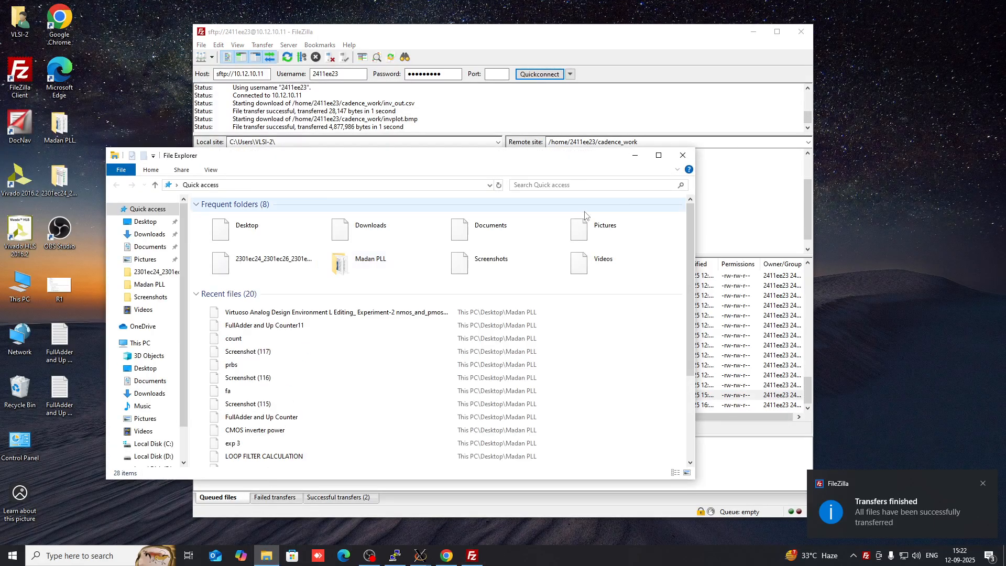
Maximize File Explorer, go to C:\Users\VLSI-2, and select the downloaded invplot image
left_click(658, 156)
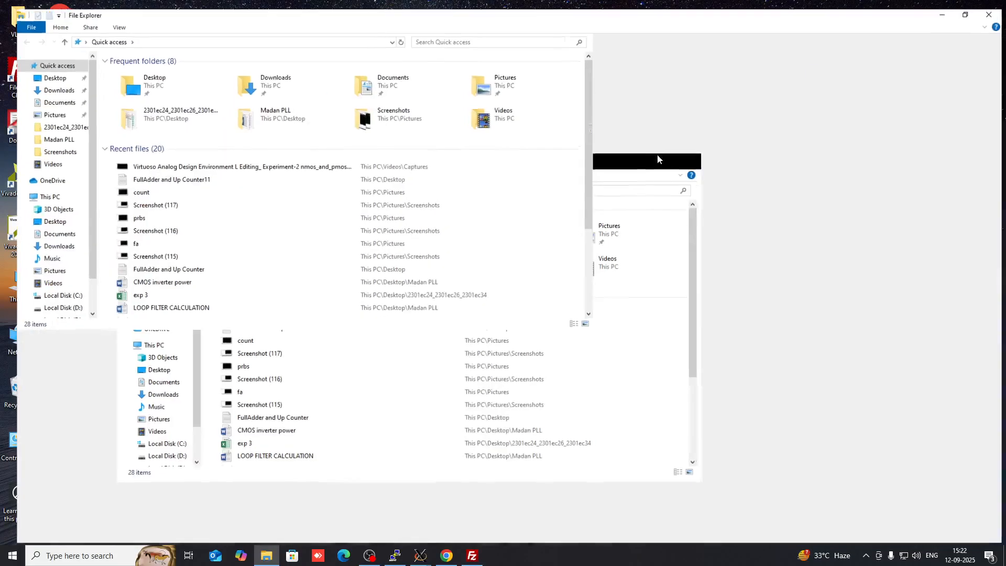
left_click(47, 292)
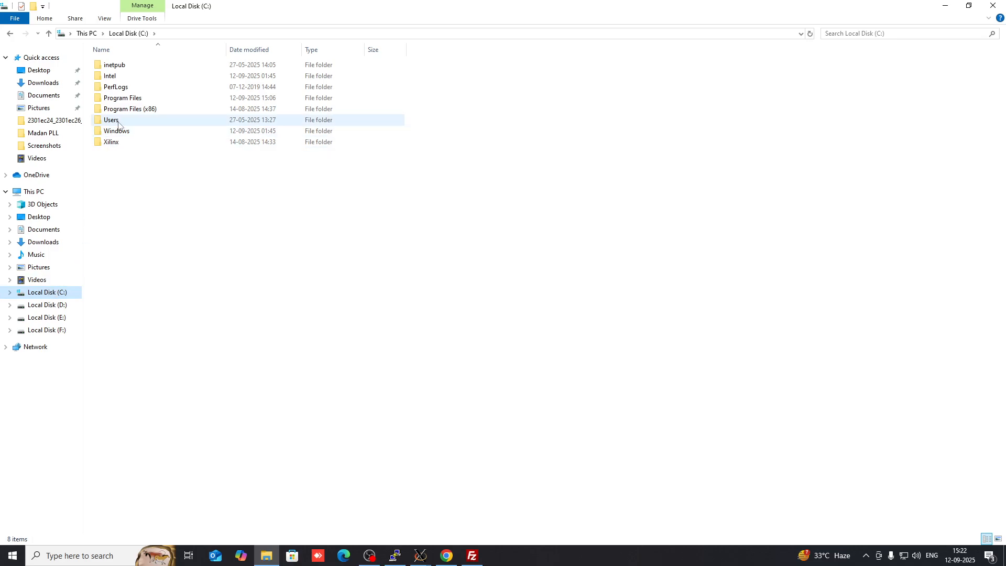
double_click(118, 125)
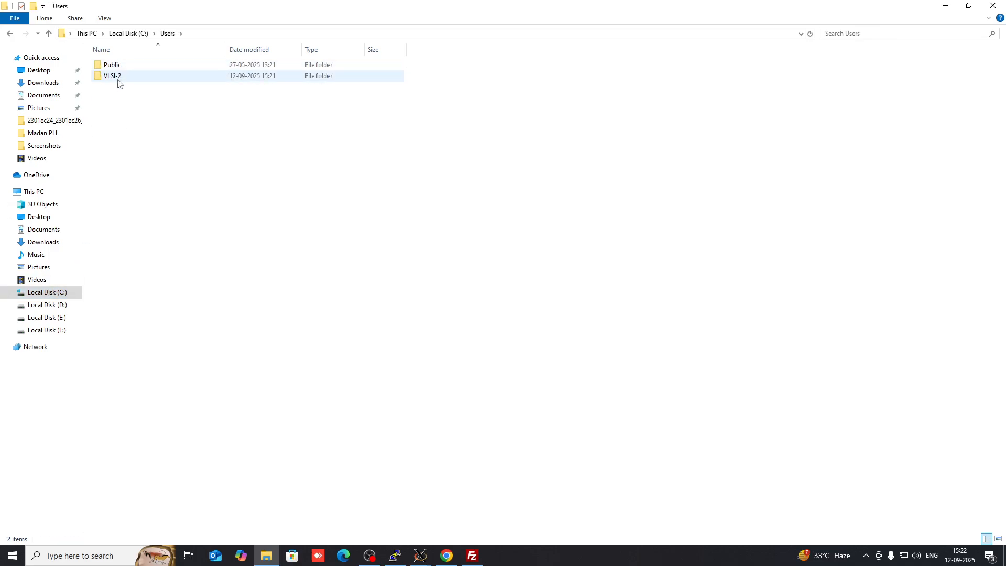
double_click(112, 65)
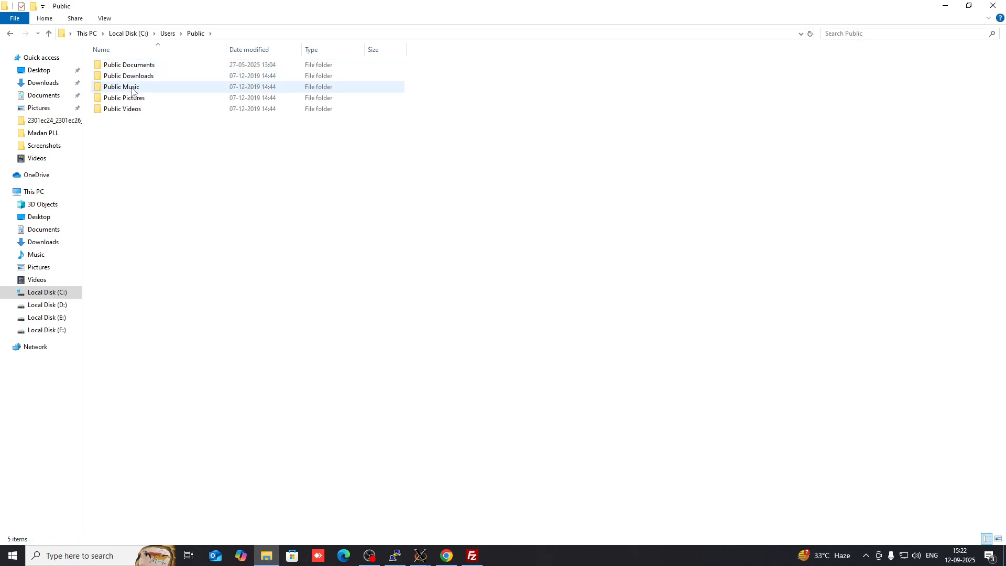
left_click(10, 33)
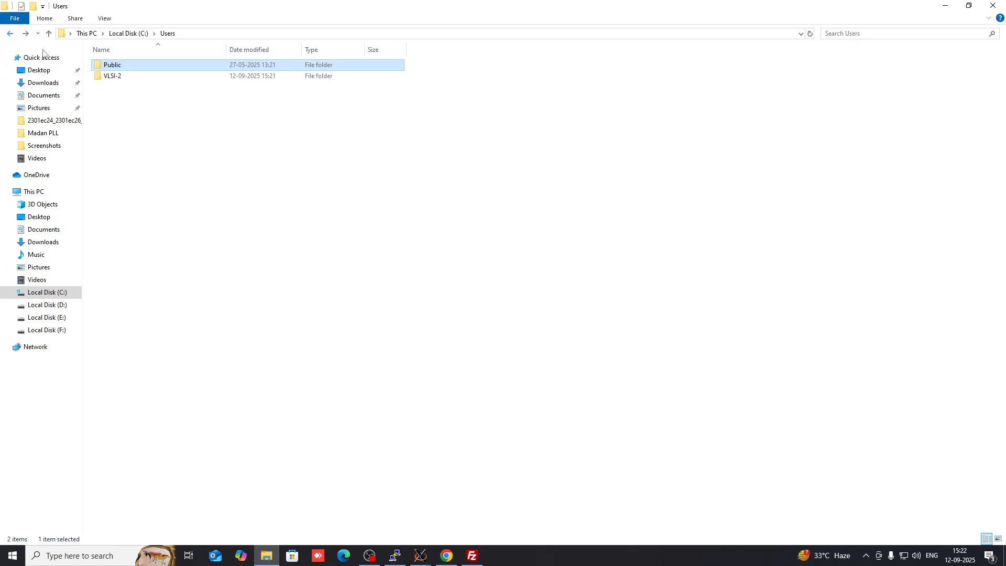
double_click(113, 76)
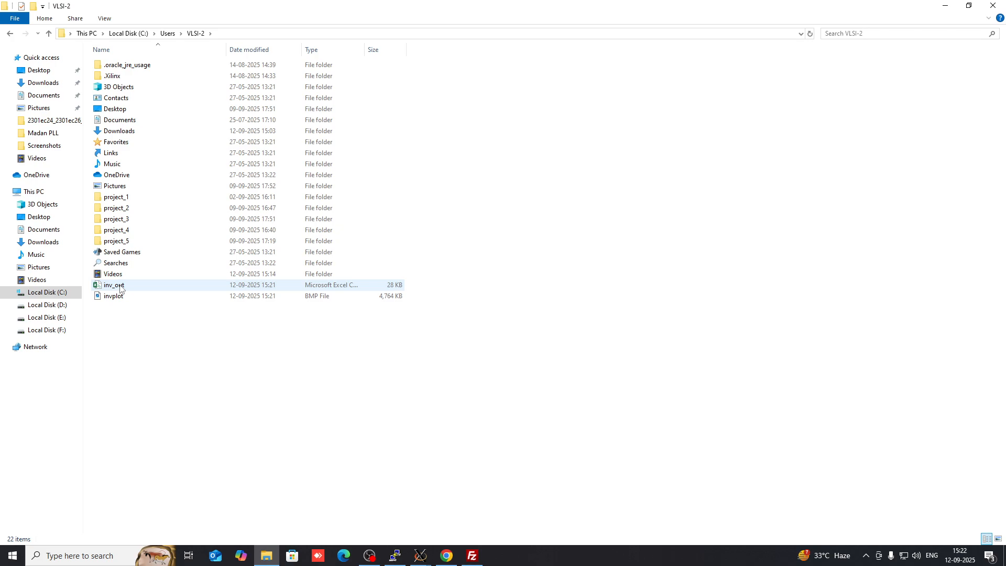
left_click(116, 300)
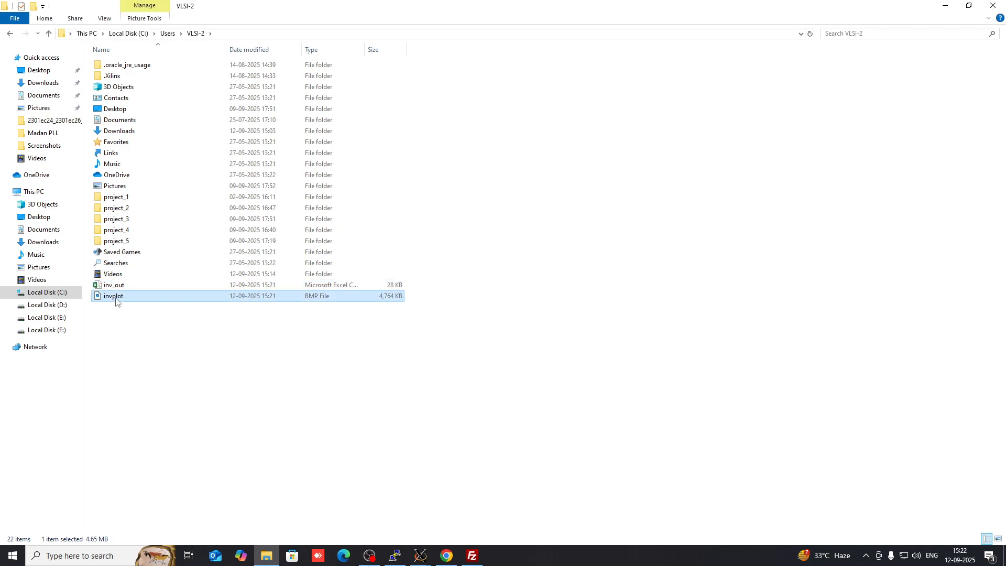
double_click(117, 299)
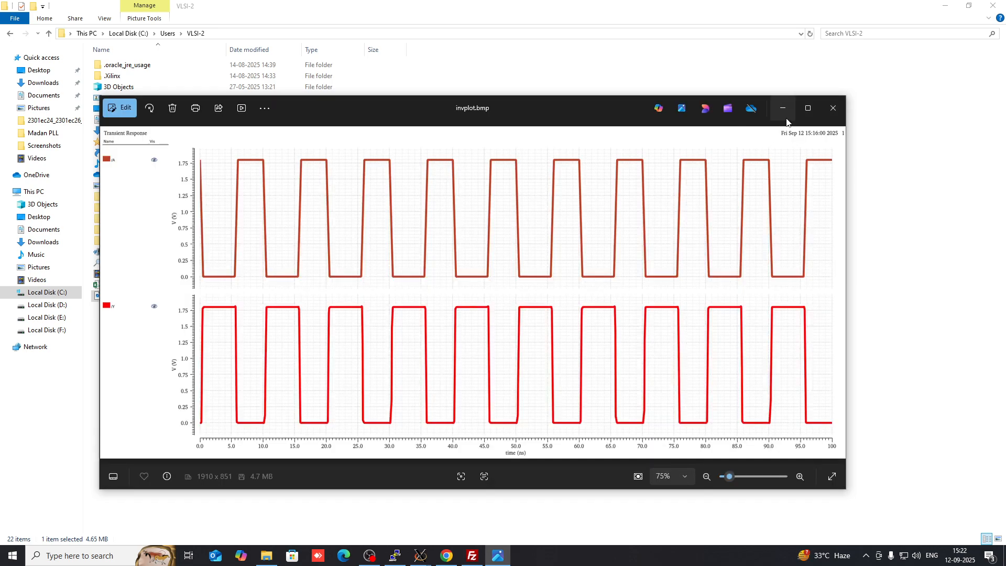
left_click(807, 109)
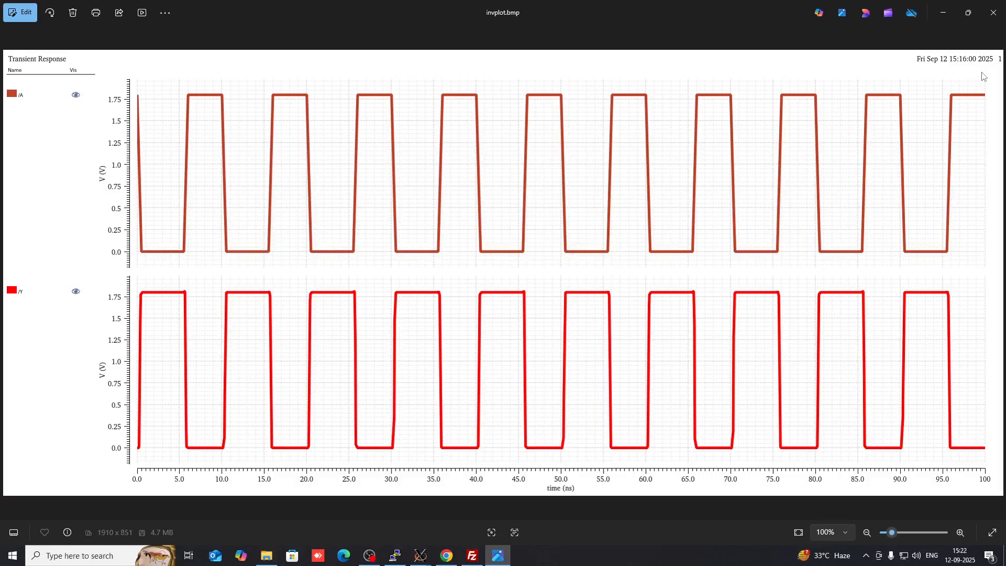
scroll(935, 233, "up", 1)
scroll(935, 257, "down", 1)
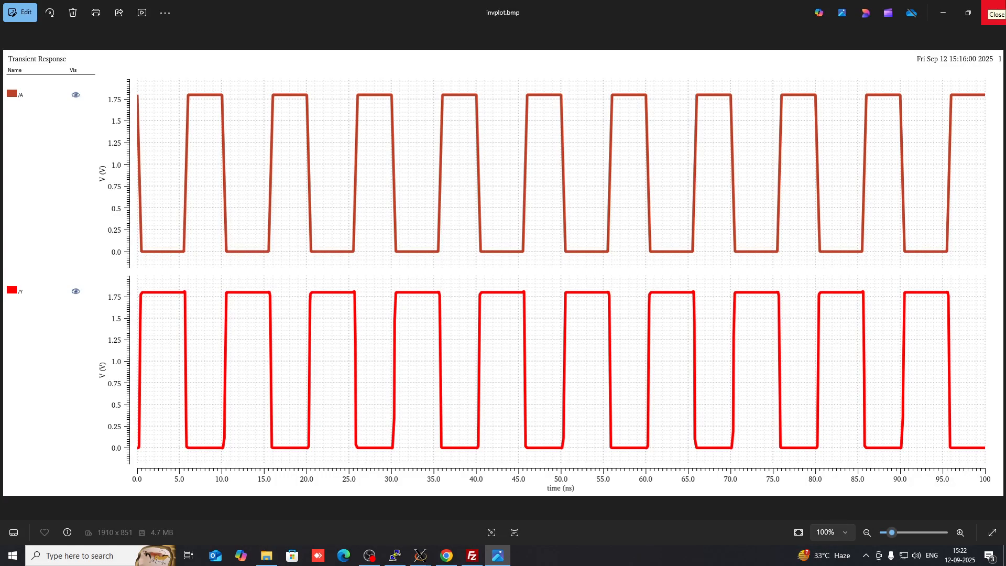
left_click(993, 13)
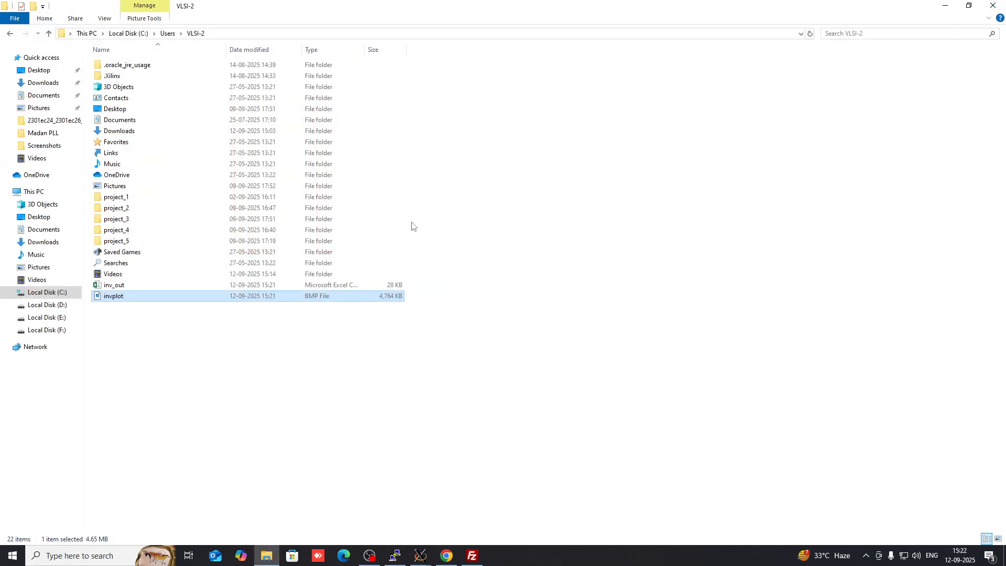
left_click(435, 327)
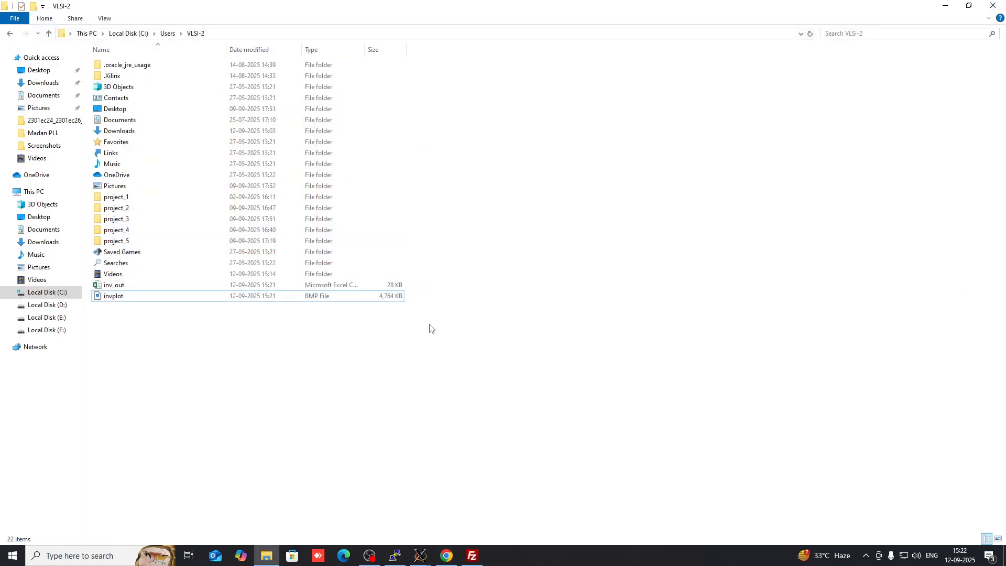
left_click(161, 292)
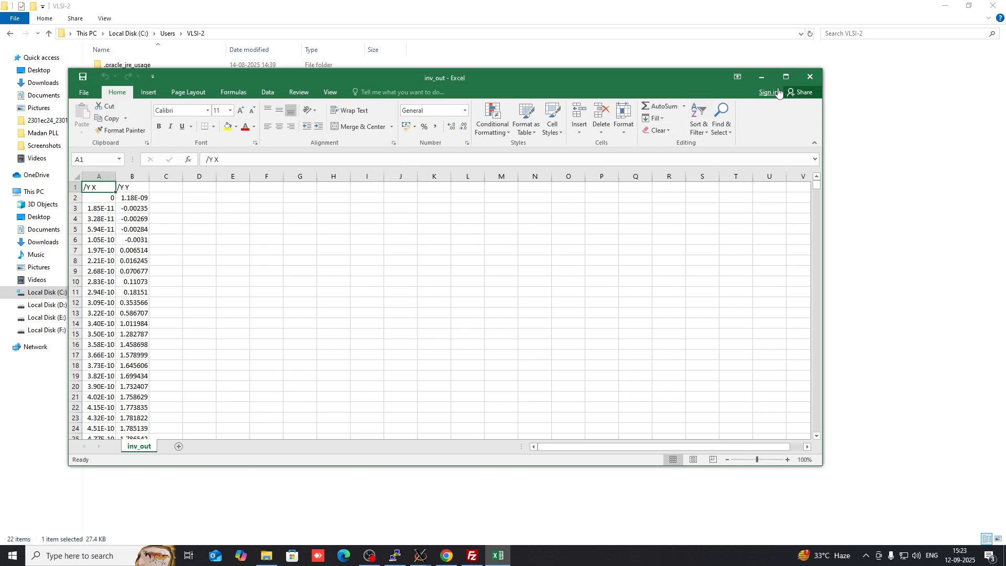
left_click(785, 78)
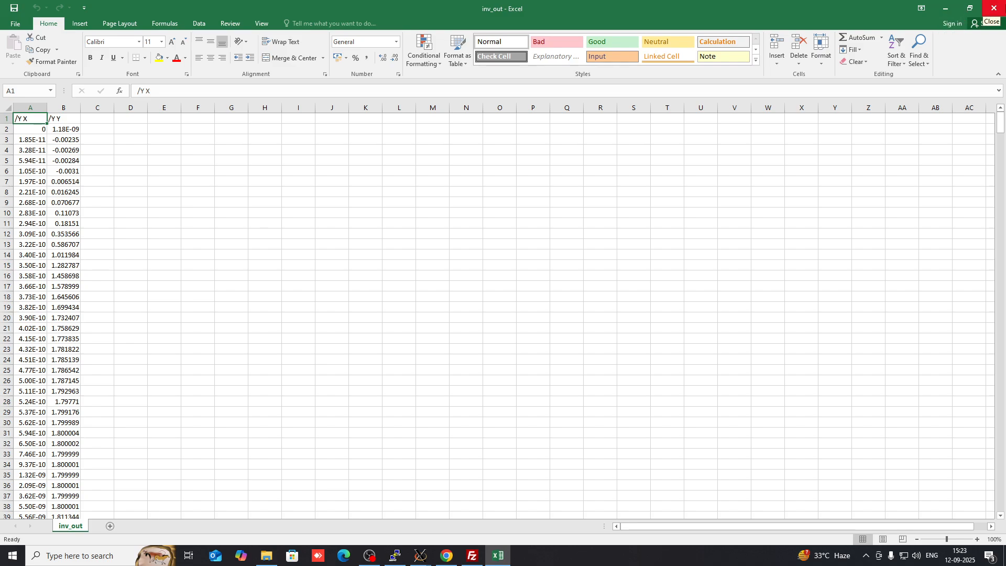
left_click(994, 8)
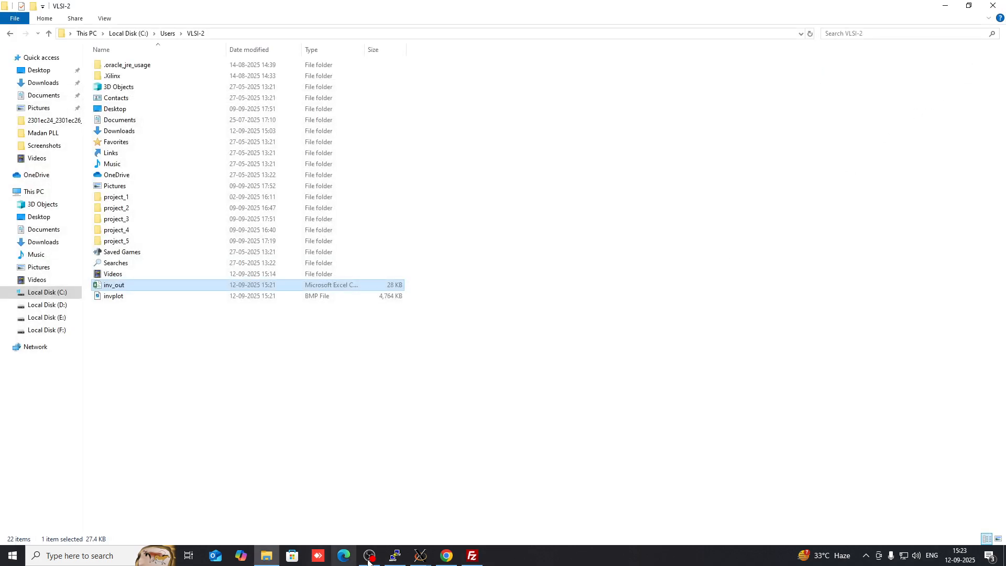